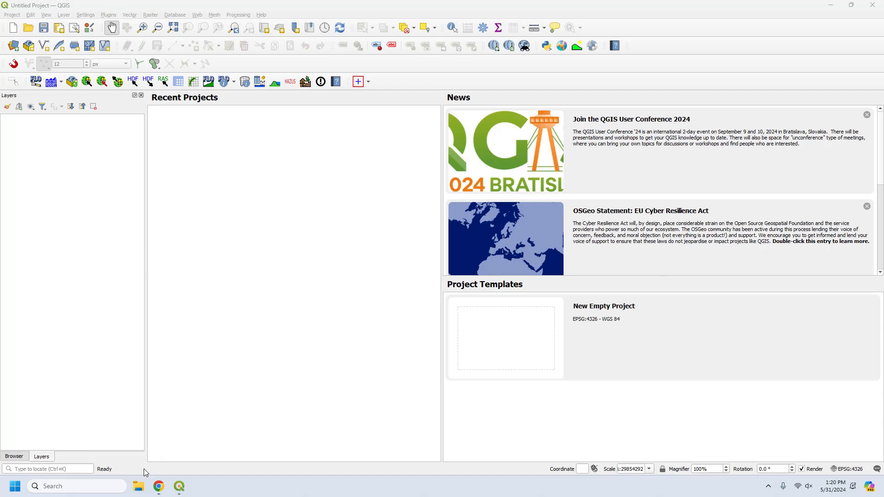
# Switch to File Explorer, open Example Projects > Examples > Urban Project Example, and stretch the window to full height
pyautogui.click(138, 487)
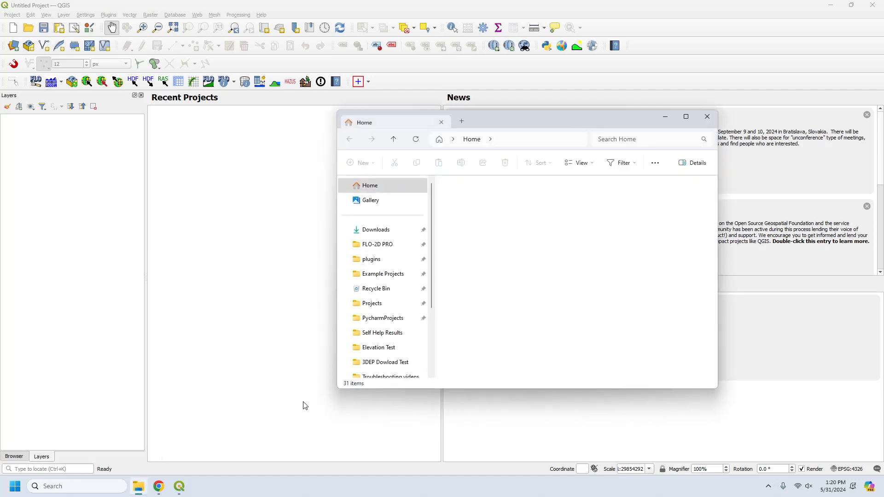
pyautogui.click(373, 275)
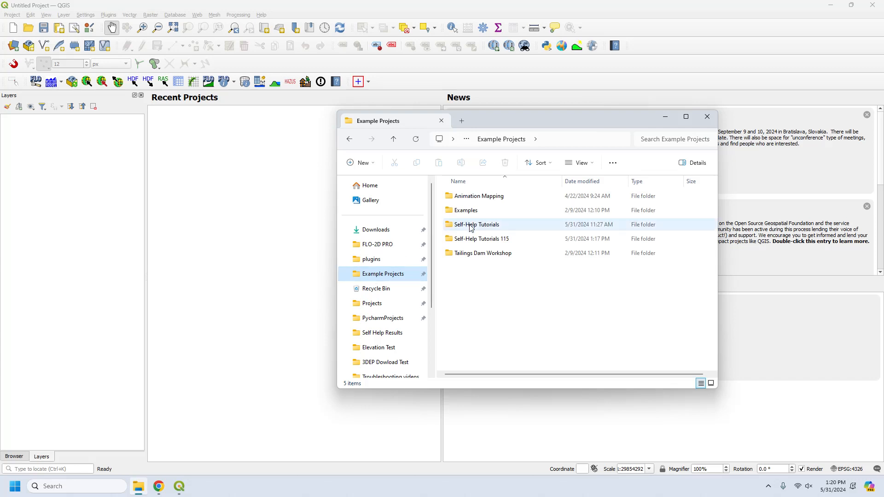
pyautogui.doubleClick(466, 210)
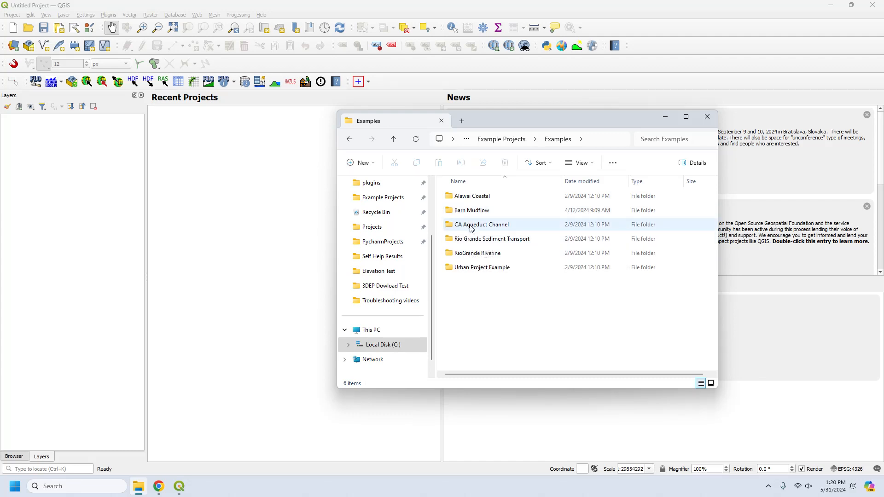
pyautogui.doubleClick(480, 267)
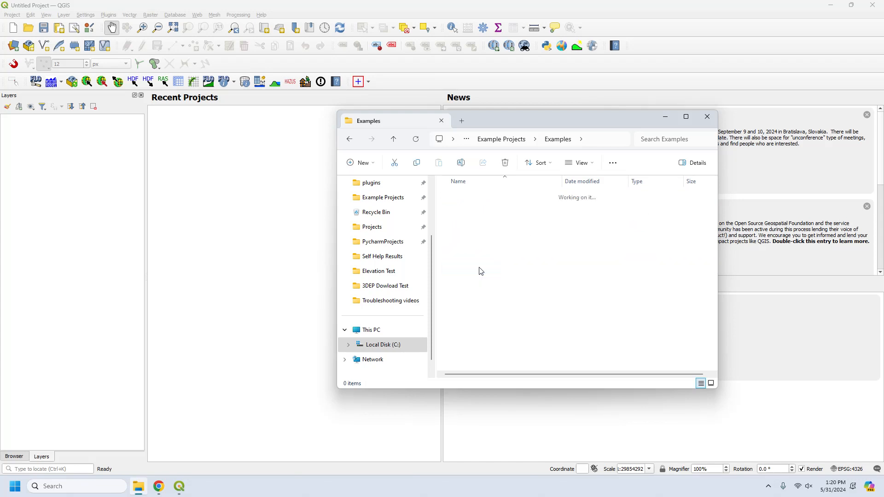
pyautogui.scroll(-1, 483, 297)
pyautogui.scroll(1, 483, 302)
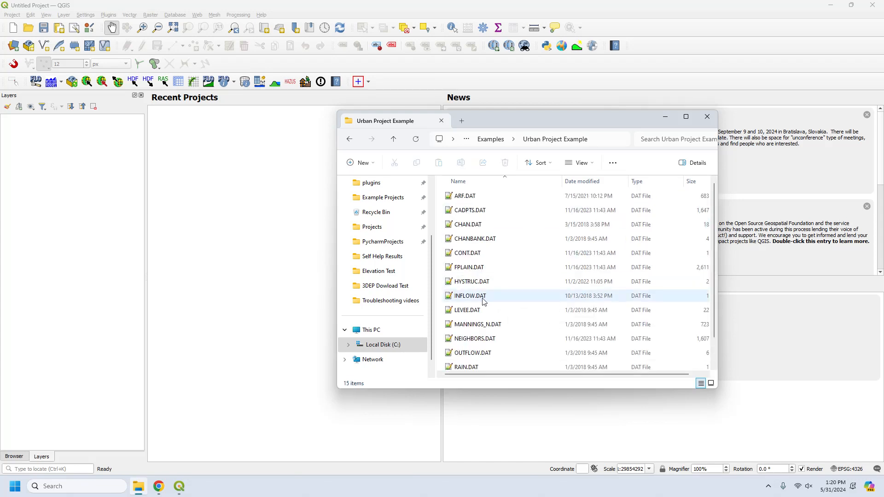
pyautogui.doubleClick(544, 111)
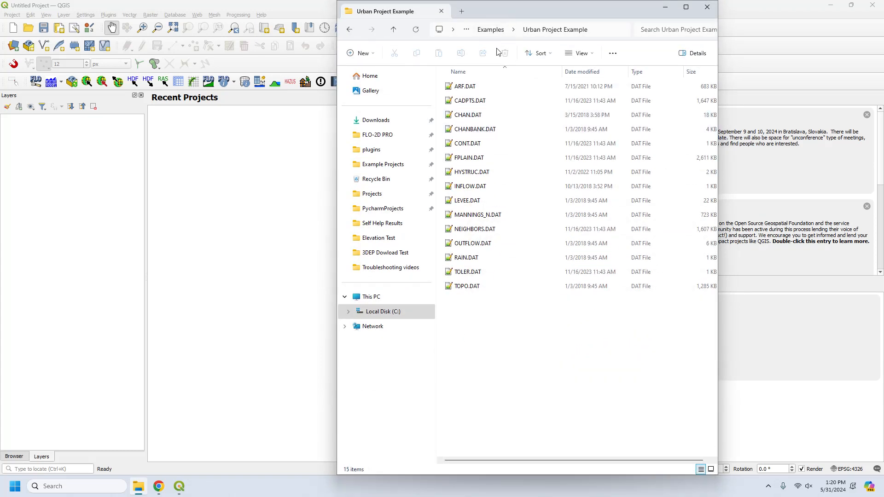
# Point out the grid data files CADPTS.DAT, NEIGHBORS.DAT, FPLAIN.DAT, TOPO.DAT and MANNINGS_N.DAT in the folder
pyautogui.moveTo(468, 101); pyautogui.dragTo(469, 106)
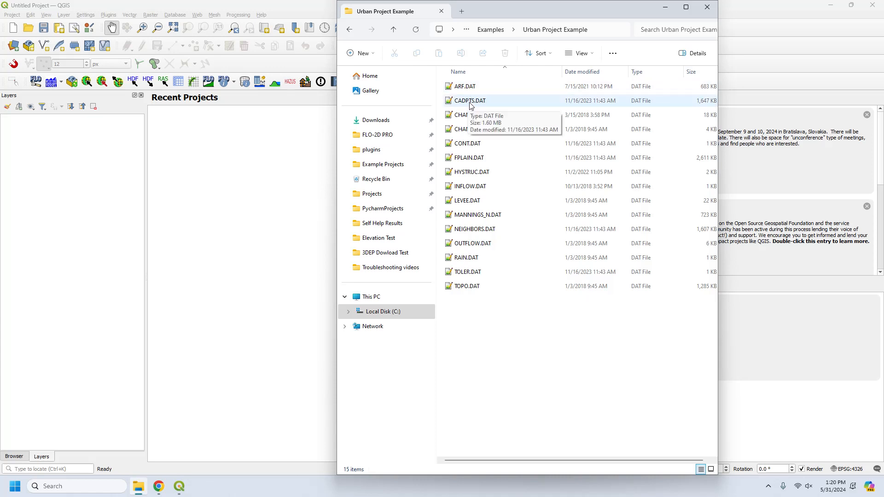
pyautogui.click(469, 106)
pyautogui.click(479, 229)
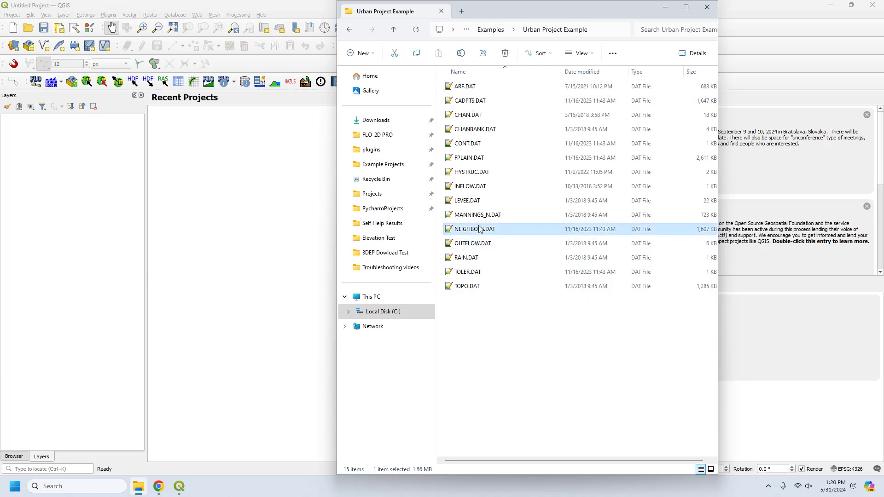
pyautogui.click(471, 159)
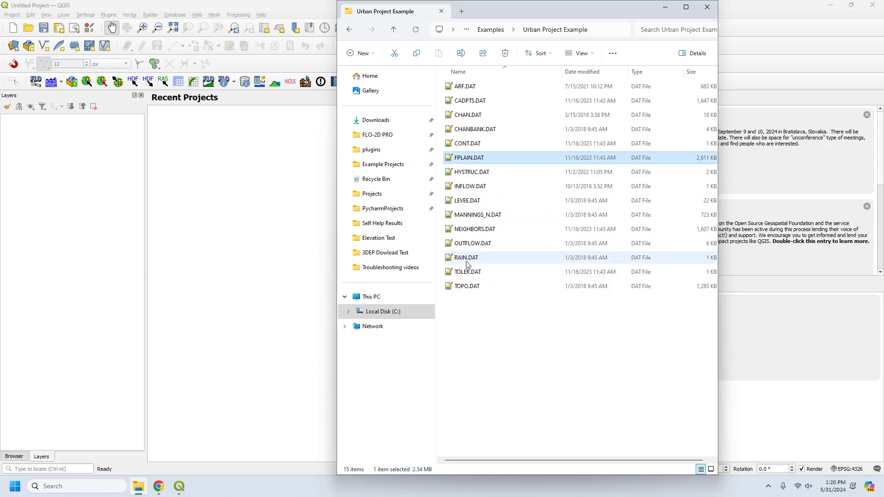
pyautogui.click(466, 288)
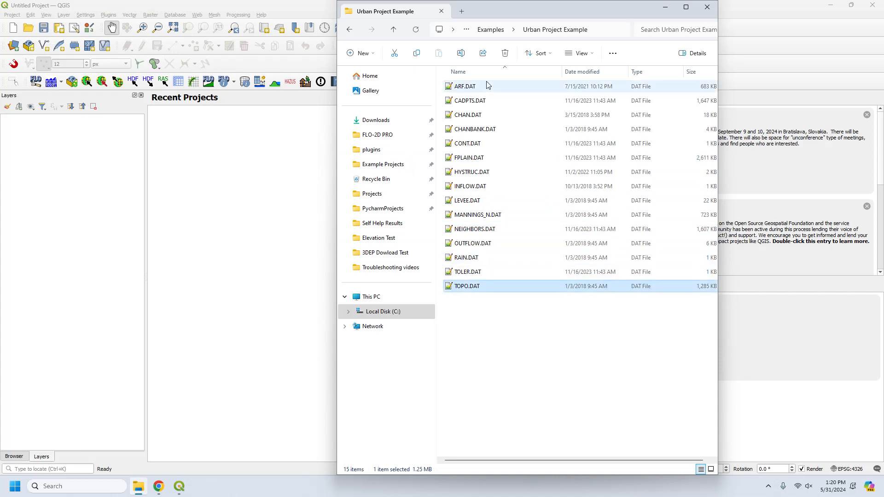
pyautogui.click(481, 215)
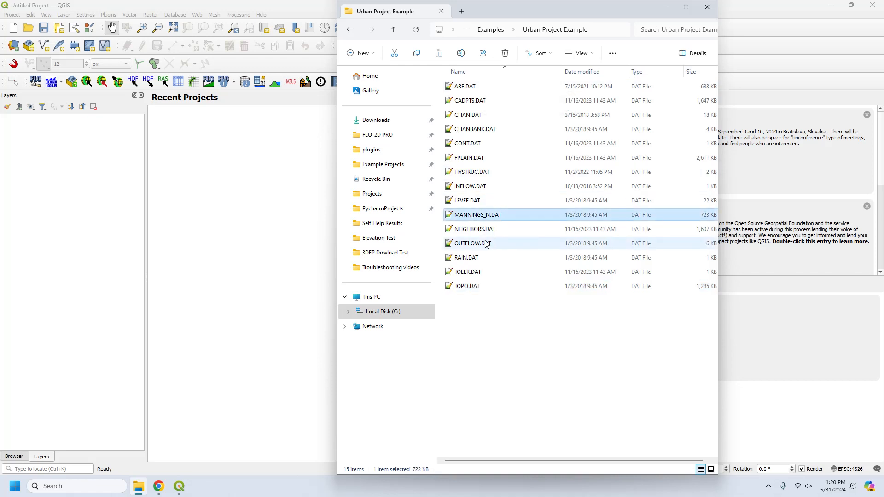
# Open ARF.DAT in Notepad++ and examine its first line and the reduction factors of grid element 4279
pyautogui.doubleClick(464, 86)
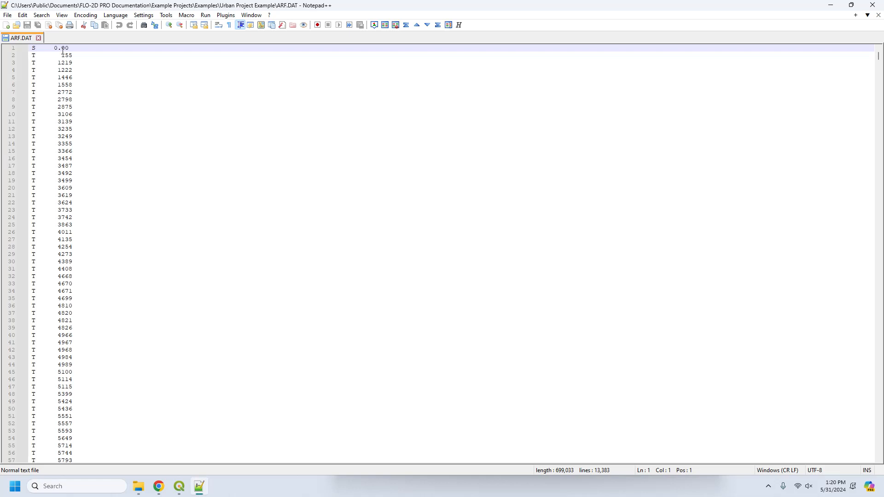
pyautogui.moveTo(39, 48); pyautogui.dragTo(78, 49)
pyautogui.moveTo(879, 58); pyautogui.dragTo(878, 143)
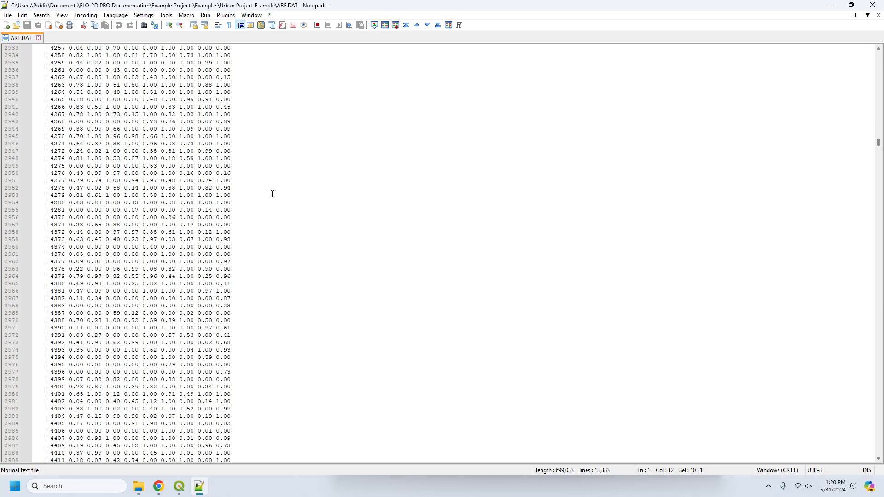
pyautogui.moveTo(51, 197); pyautogui.dragTo(270, 192)
pyautogui.moveTo(87, 197); pyautogui.dragTo(247, 196)
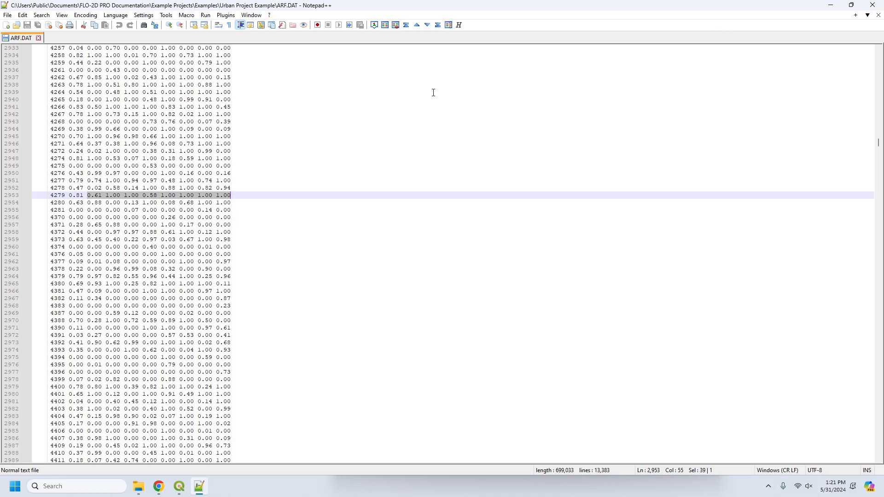
# Open CONT.DAT from the Urban Project Example folder and examine the switches on its third line
pyautogui.click(138, 486)
pyautogui.click(467, 114)
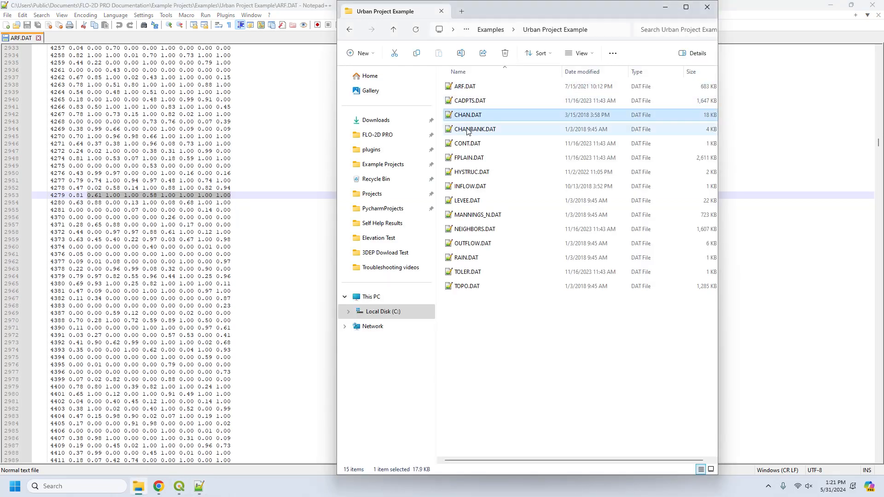
pyautogui.doubleClick(467, 144)
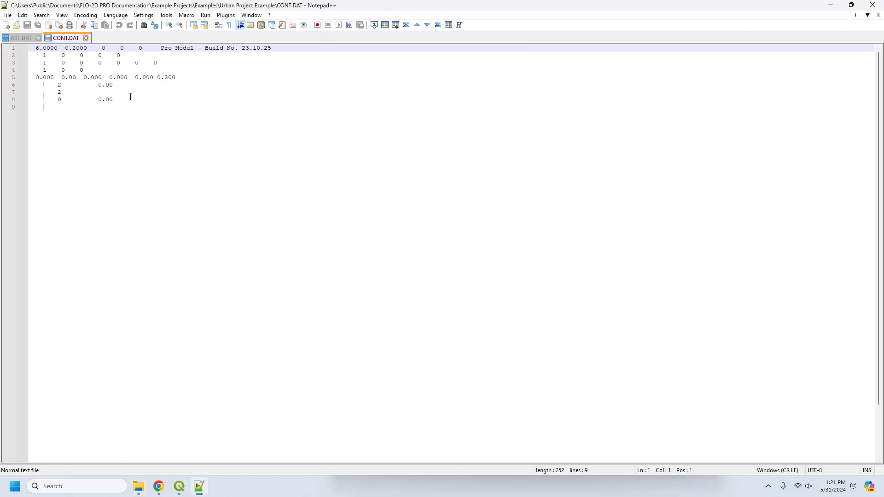
pyautogui.click(168, 64)
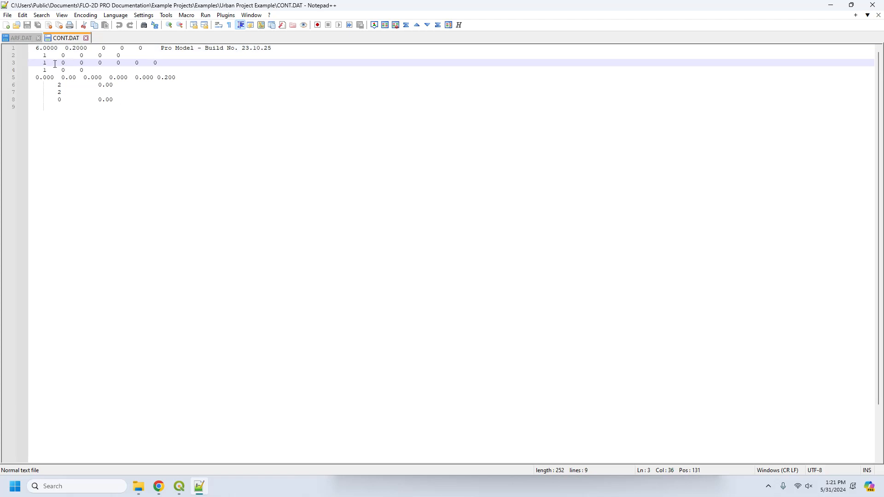
pyautogui.moveTo(42, 62); pyautogui.dragTo(186, 61)
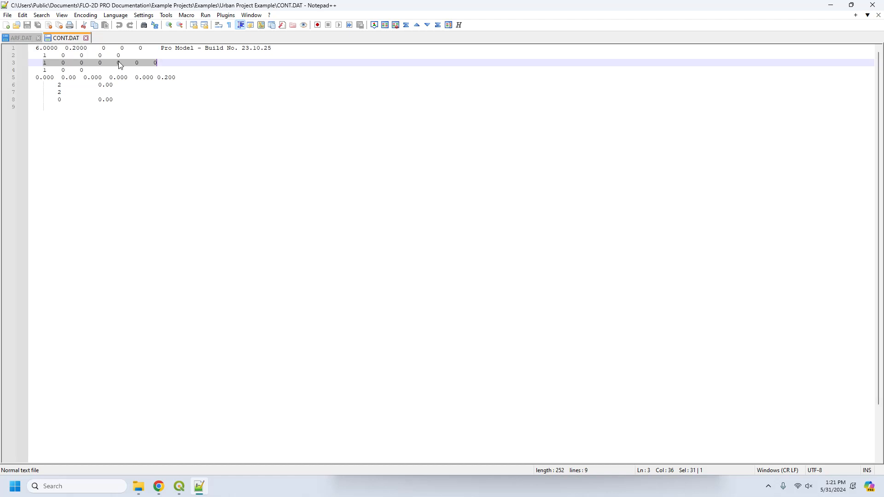
pyautogui.moveTo(170, 63); pyautogui.dragTo(21, 64)
# Open HYSTRUC.DAT from the project folder and review all of its hydraulic structure lines
pyautogui.click(135, 486)
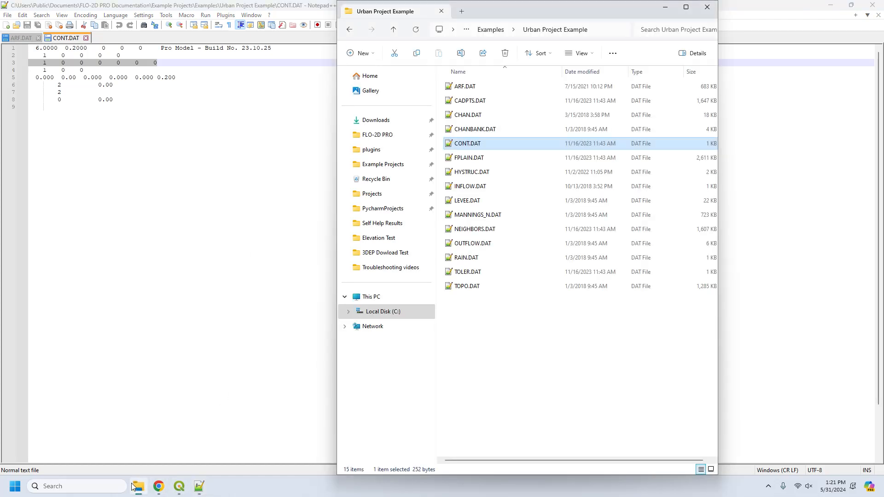
pyautogui.doubleClick(463, 175)
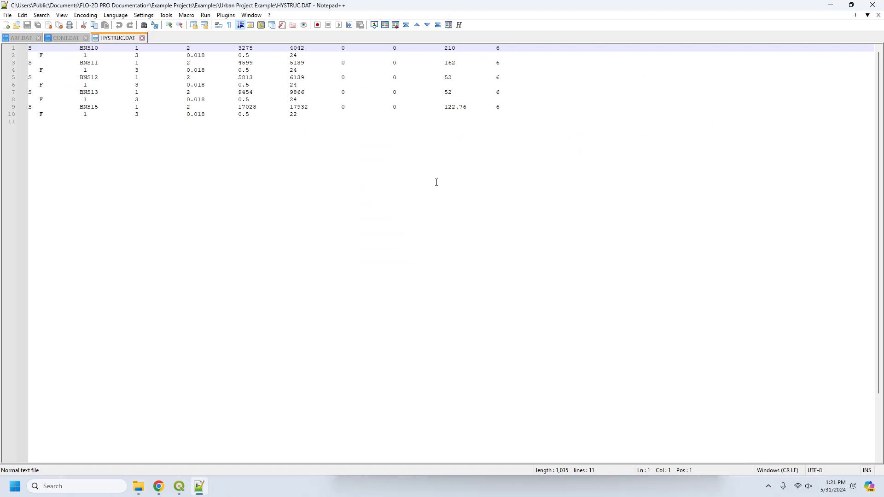
pyautogui.moveTo(313, 117); pyautogui.dragTo(1, 49)
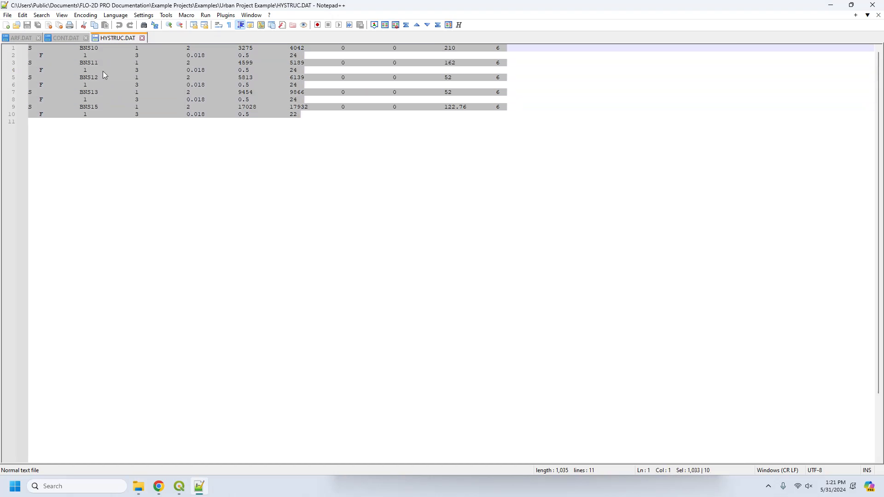
pyautogui.click(354, 122)
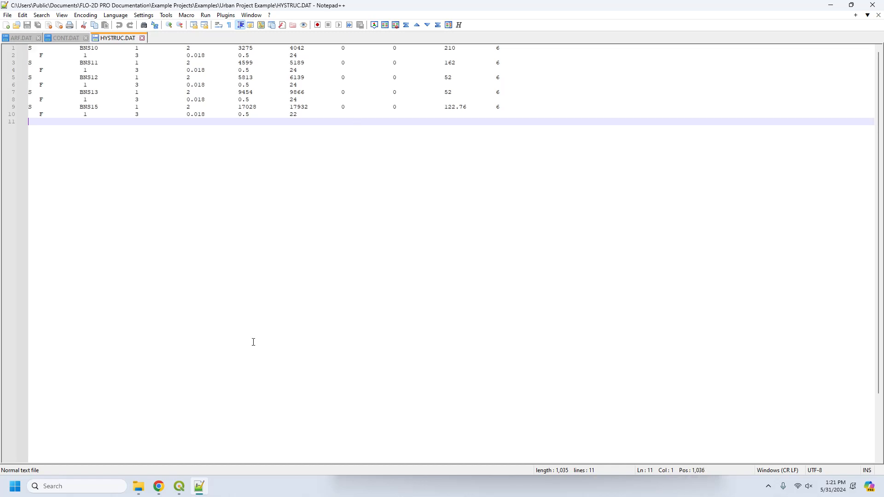
# Open INFLOW.DAT from the project folder and review its inflow element and hydrograph lines
pyautogui.click(139, 486)
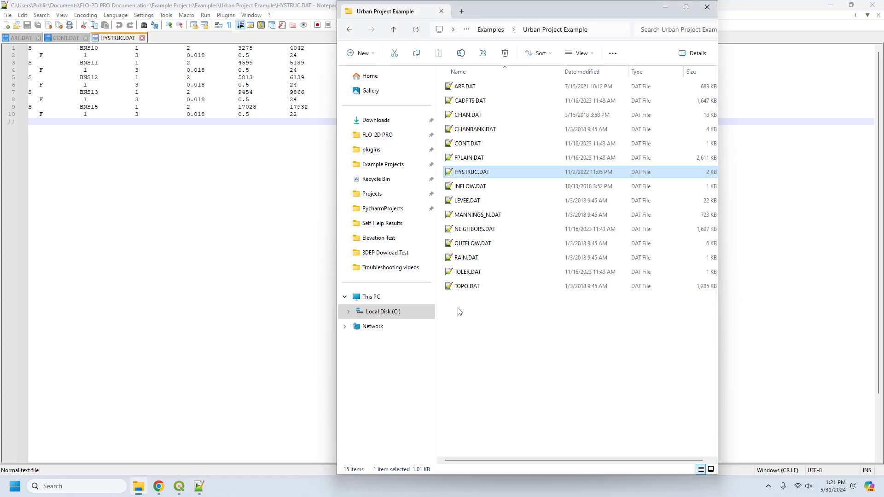
pyautogui.doubleClick(460, 186)
pyautogui.moveTo(51, 92); pyautogui.dragTo(6, 50)
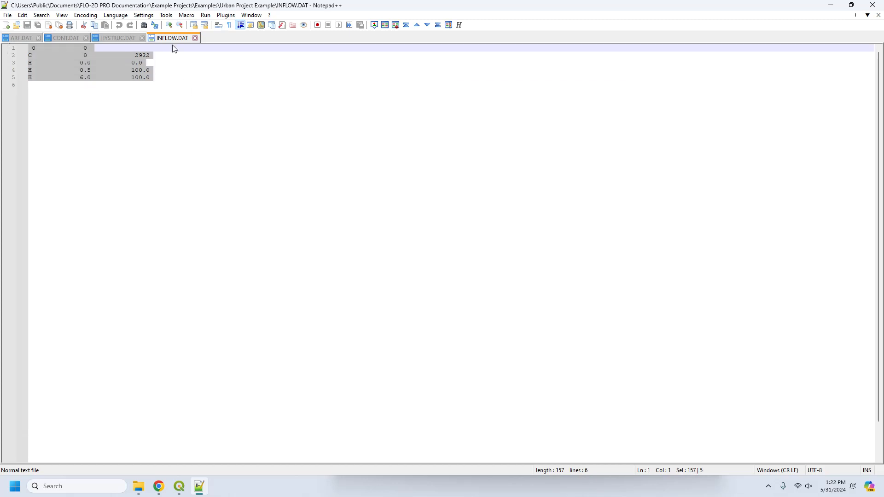
pyautogui.click(168, 78)
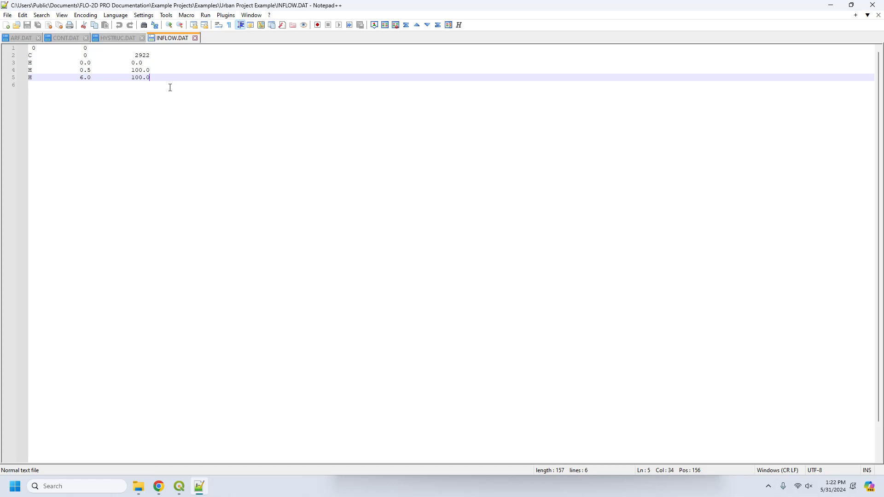
# Open LEVEE.DAT from the project folder and examine its data from the first line to the end of the file
pyautogui.click(138, 486)
pyautogui.doubleClick(467, 200)
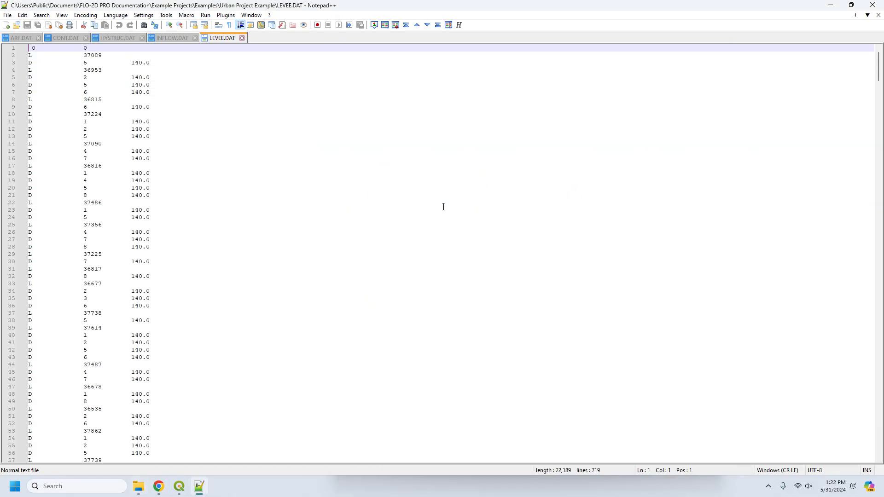
pyautogui.moveTo(95, 48); pyautogui.dragTo(28, 48)
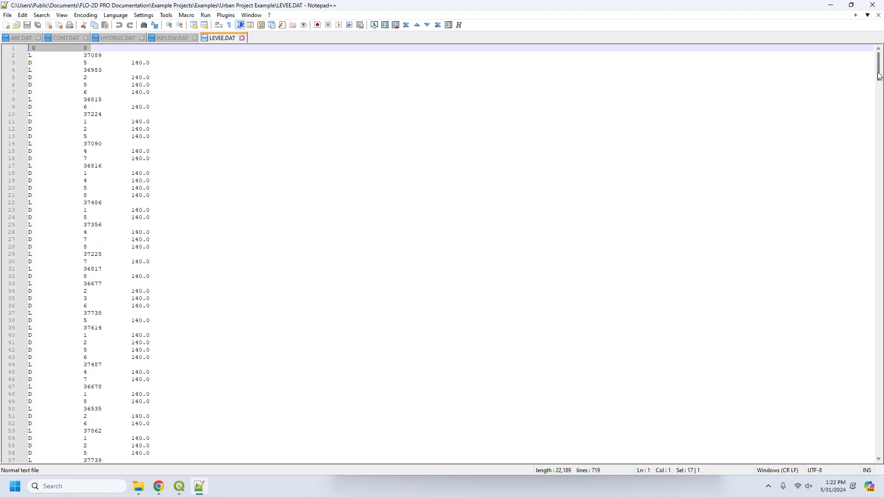
pyautogui.moveTo(880, 76); pyautogui.dragTo(880, 405)
pyautogui.click(32, 225)
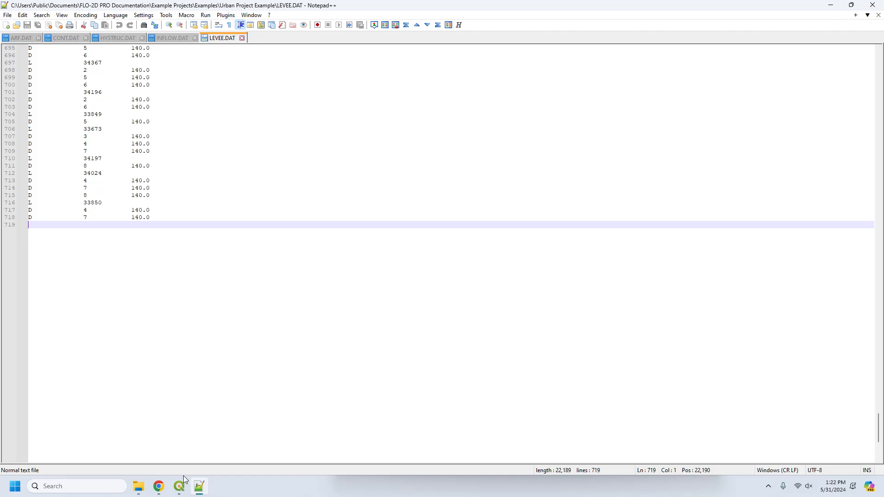
# Open OUTFLOW.DAT from the project folder and look over its list of outflow elements
pyautogui.click(136, 491)
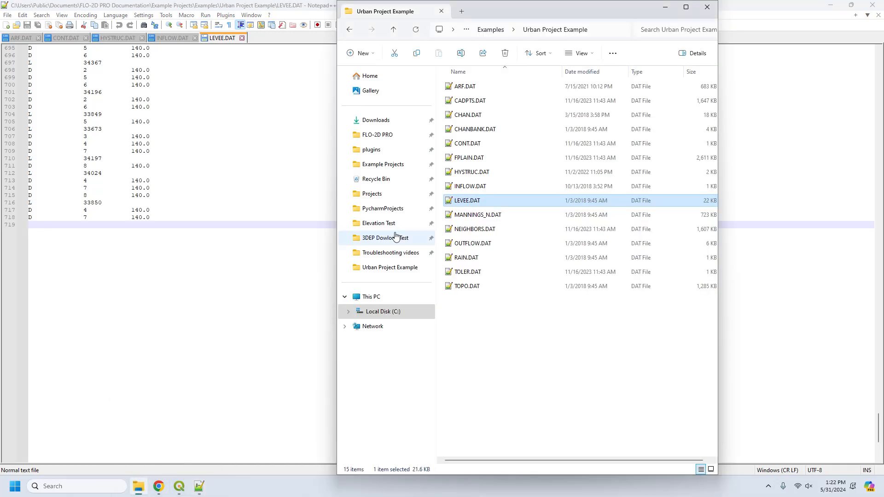
pyautogui.doubleClick(474, 244)
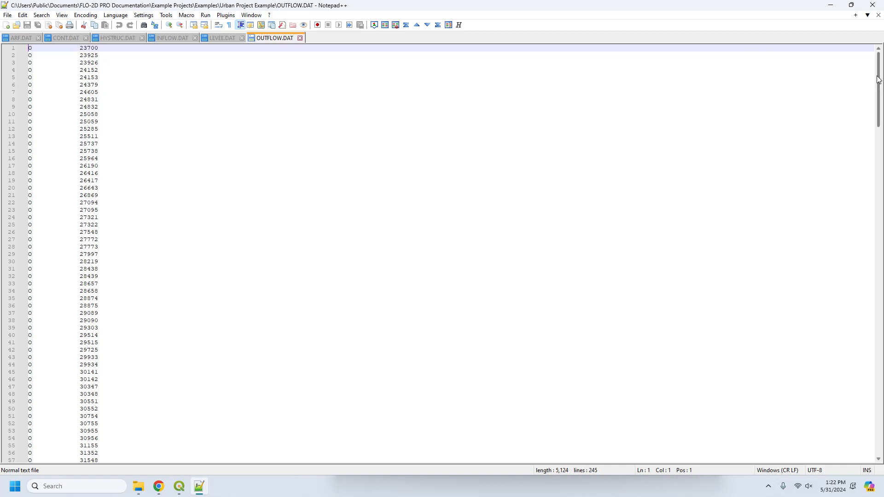
pyautogui.moveTo(881, 75); pyautogui.dragTo(862, 69)
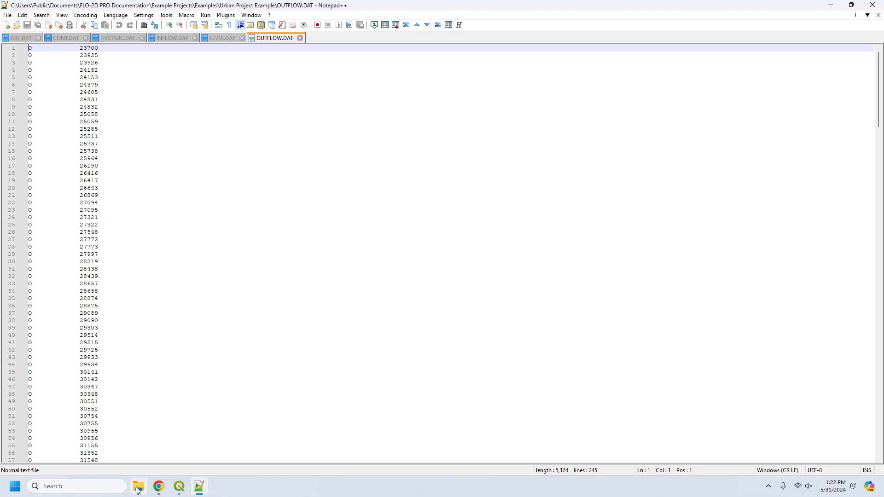
# Recheck the factors of grid element 4279 in ARF.DAT, and return to the Urban Project Example folder in File Explorer
pyautogui.click(14, 40)
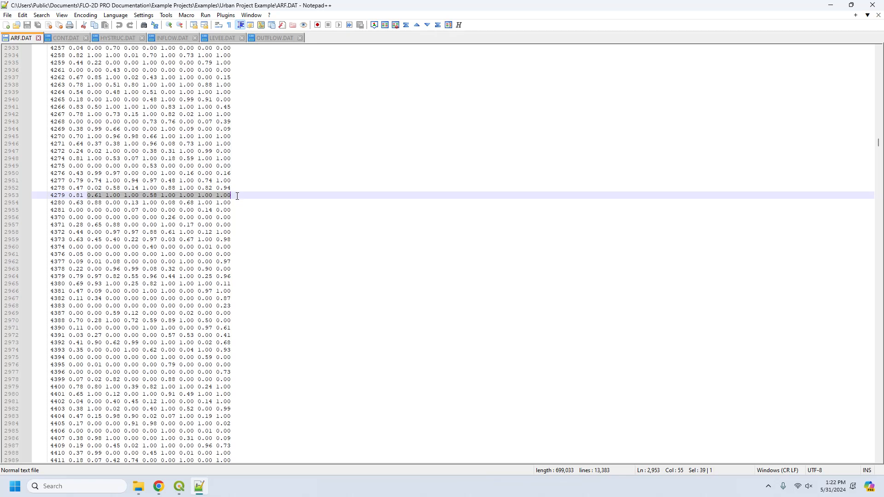
pyautogui.moveTo(237, 196); pyautogui.dragTo(88, 197)
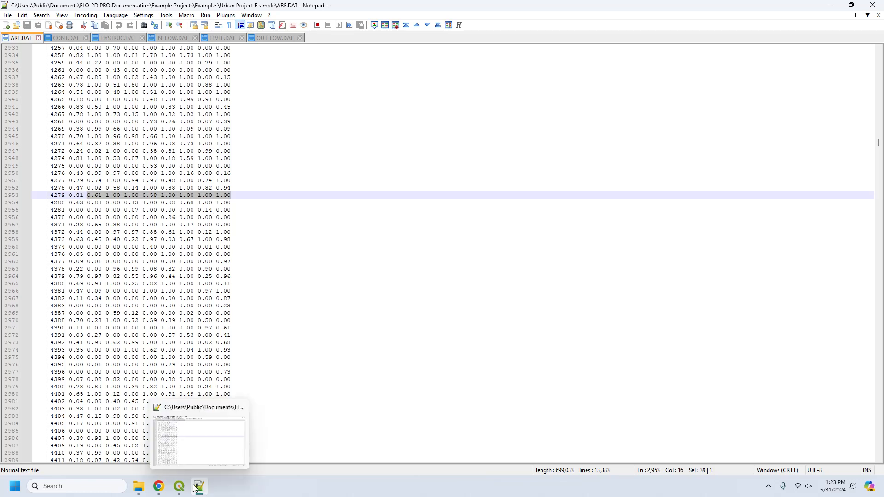
pyautogui.moveTo(185, 490)
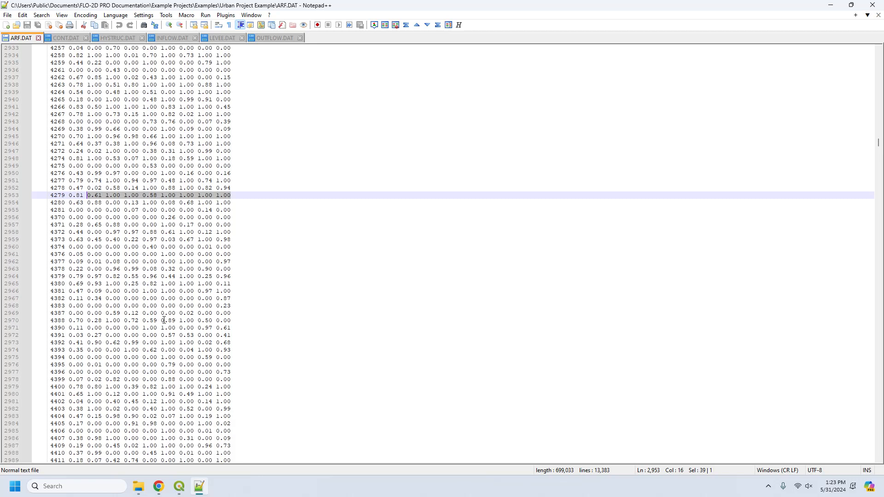
pyautogui.click(144, 493)
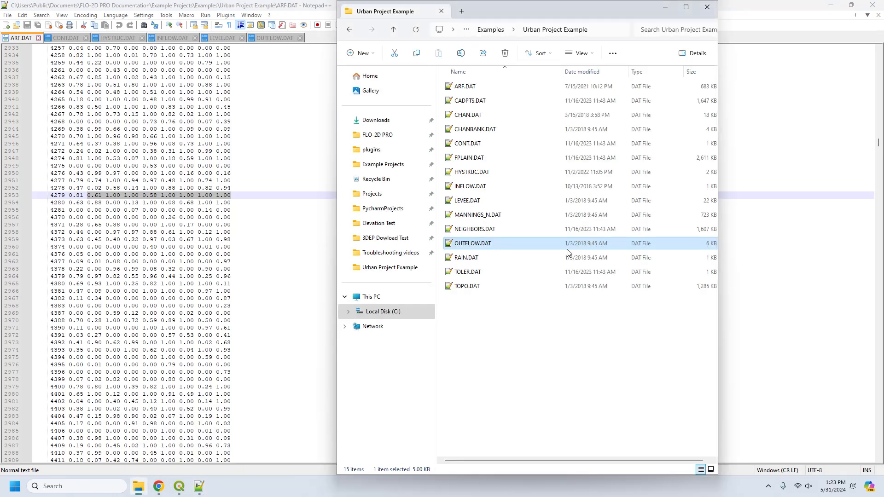
# Open RAIN.DAT from the project folder and review its header lines and rainfall distribution values
pyautogui.click(479, 261)
pyautogui.doubleClick(478, 260)
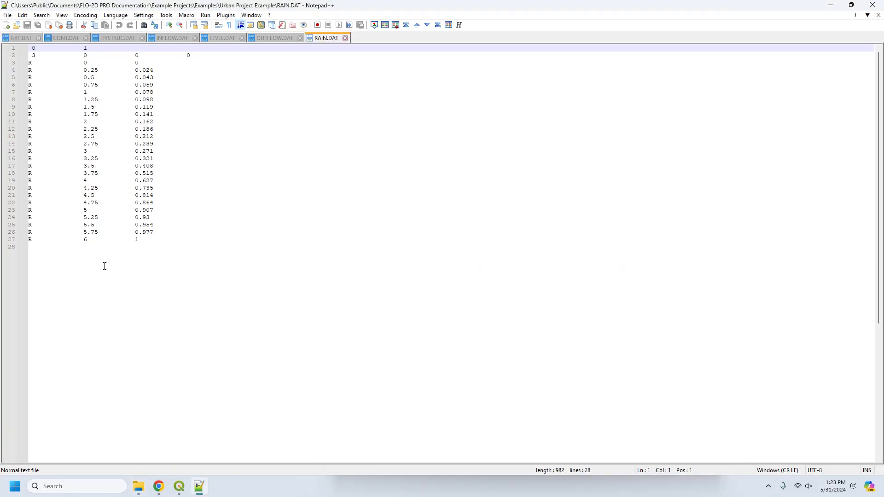
pyautogui.moveTo(148, 240); pyautogui.dragTo(2, 49)
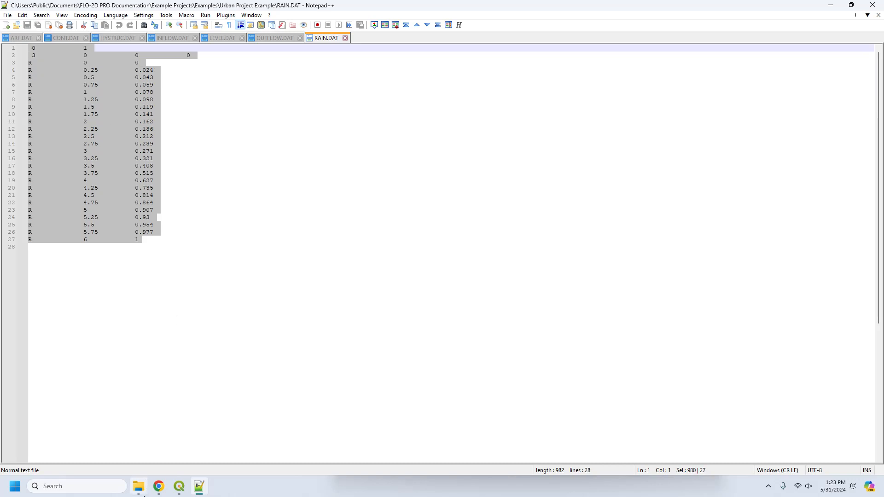
# Open TOLER.DAT from the Urban Project Example folder and examine its T line
pyautogui.click(139, 486)
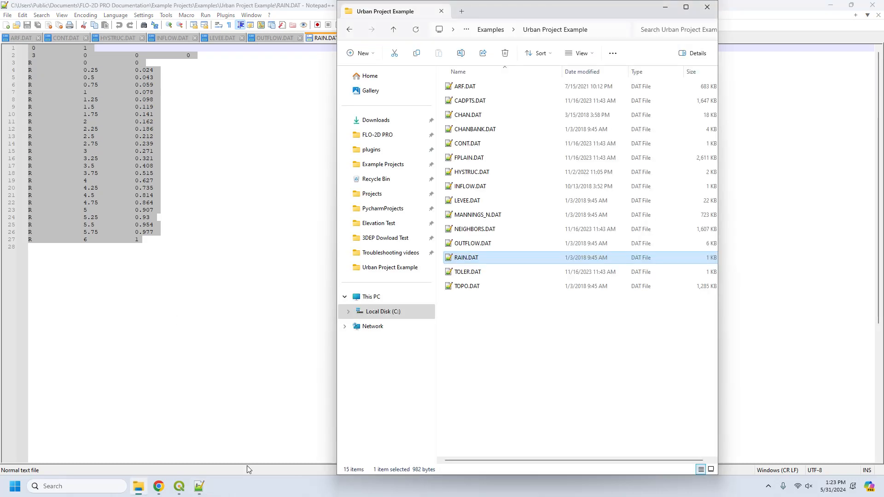
pyautogui.doubleClick(475, 273)
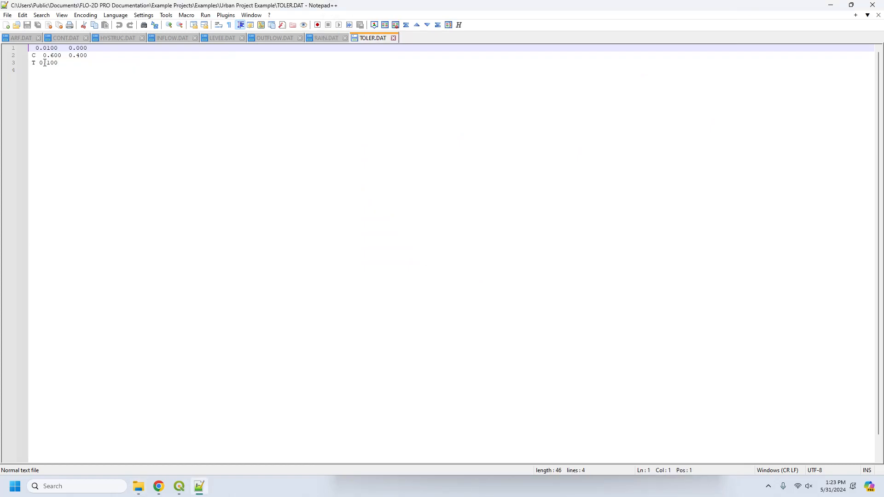
pyautogui.moveTo(39, 63); pyautogui.dragTo(54, 65)
pyautogui.hotkey('shift', 'Home')
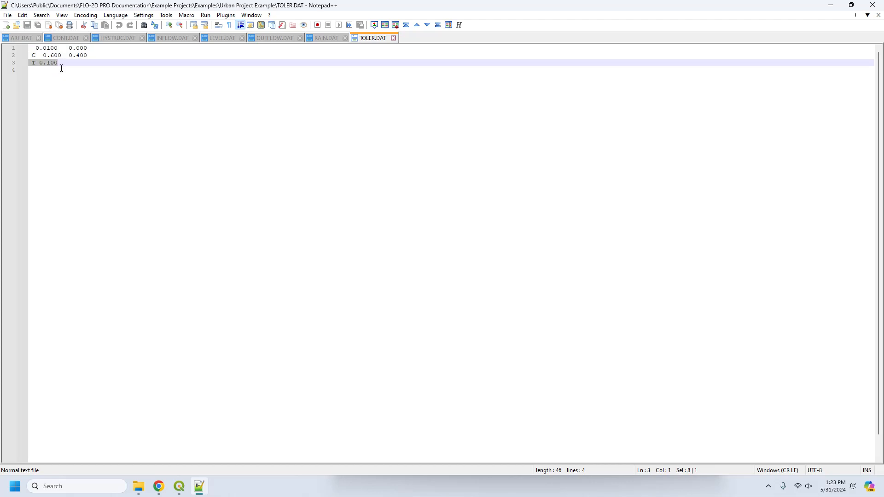
pyautogui.click(105, 49)
pyautogui.write('0.00')
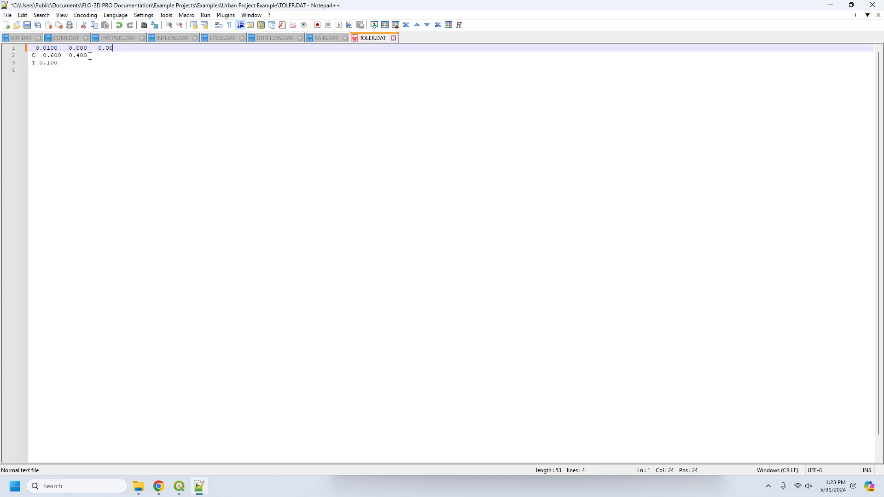
pyautogui.press('BackSpace')
pyautogui.press('BackSpace')
pyautogui.press('BackSpace')
pyautogui.press('BackSpace')
pyautogui.press('BackSpace')
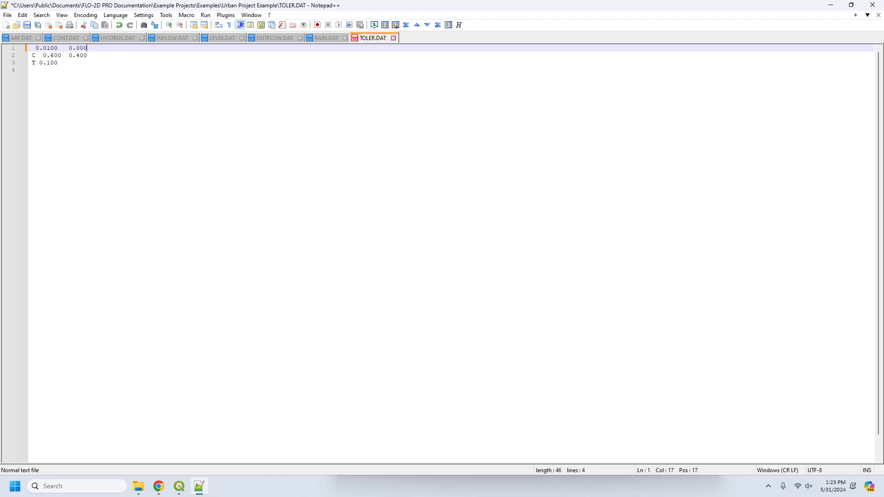
# Check the C and T lines of TOLER.DAT and save the file
pyautogui.click(100, 55)
pyautogui.click(86, 65)
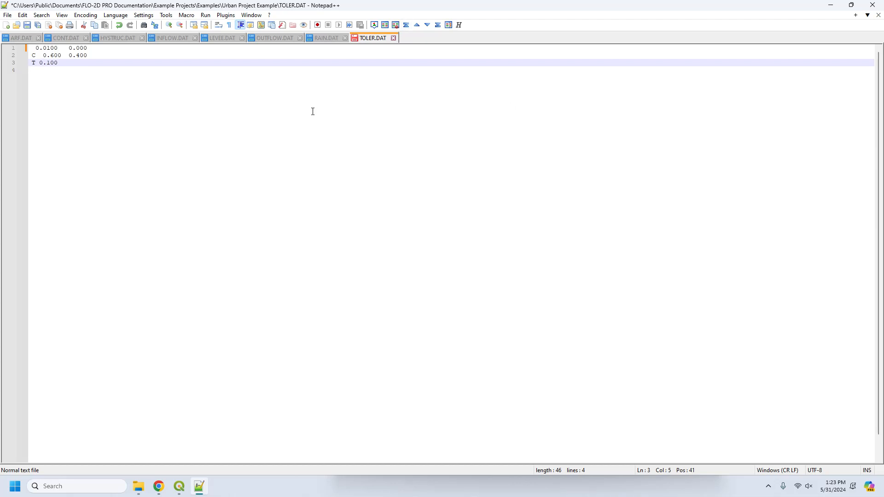
pyautogui.hotkey('ctrl', 's')
# Return to the project folder and point out MANNINGS_N.DAT with TOPO.DAT, and FPLAIN.DAT with CADPTS.DAT, as related file pairs
pyautogui.click(139, 486)
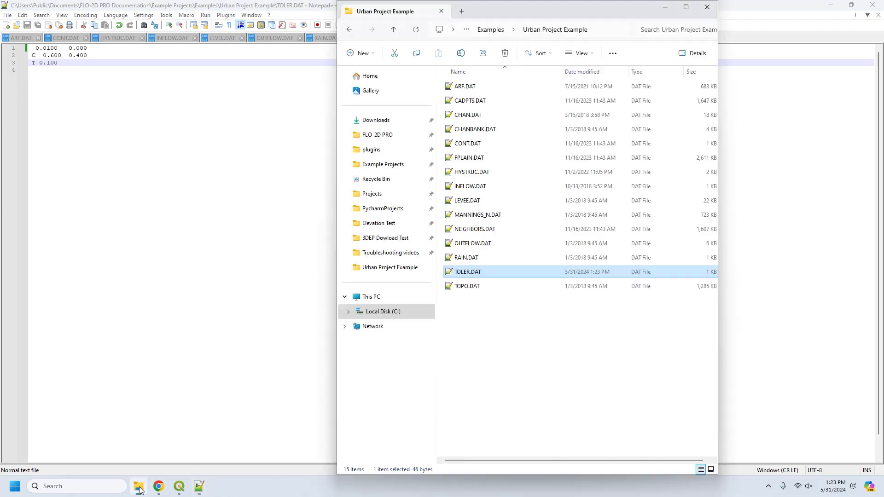
pyautogui.click(474, 287)
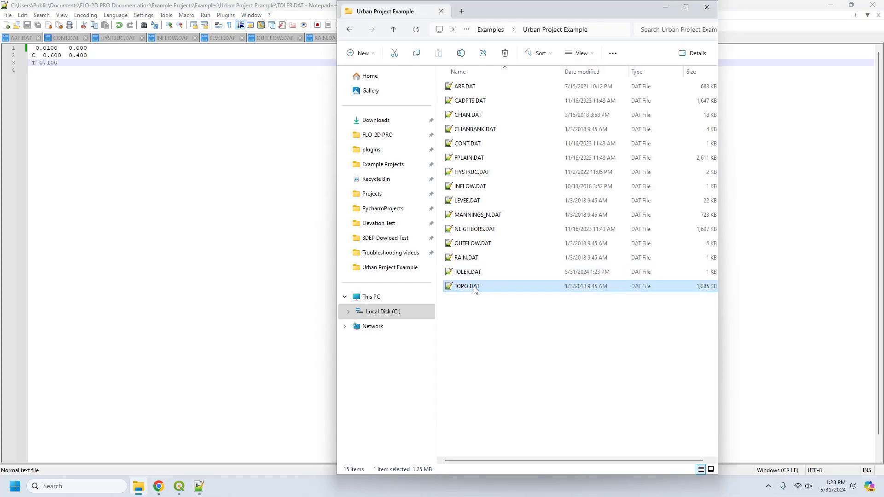
pyautogui.click(469, 217)
pyautogui.keyDown('ctrl'); pyautogui.click(465, 284); pyautogui.keyUp('ctrl')
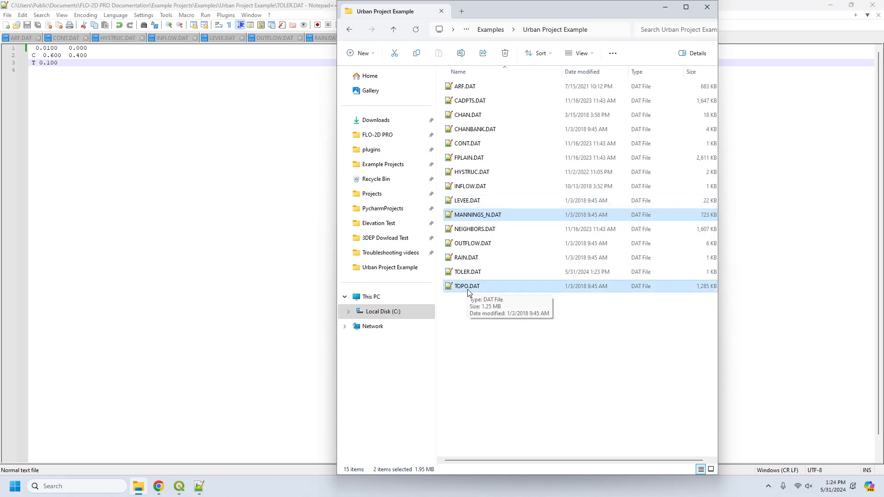
pyautogui.click(481, 158)
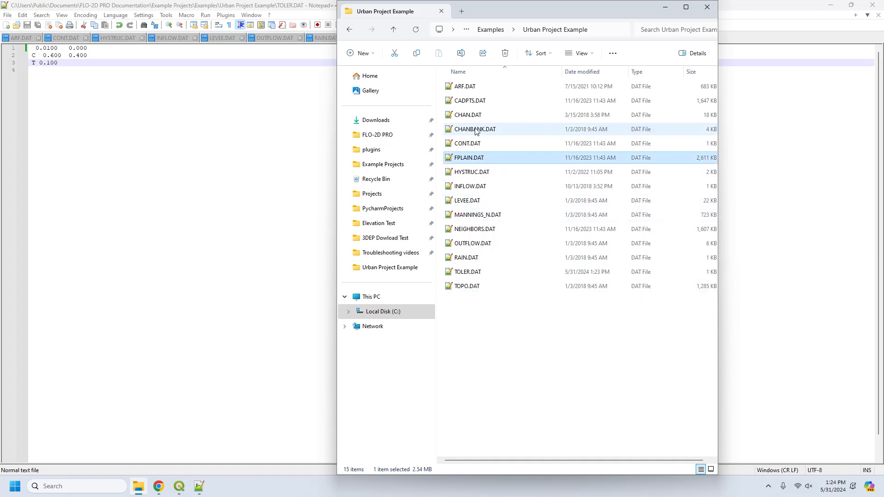
pyautogui.keyDown('ctrl'); pyautogui.click(473, 103); pyautogui.keyUp('ctrl')
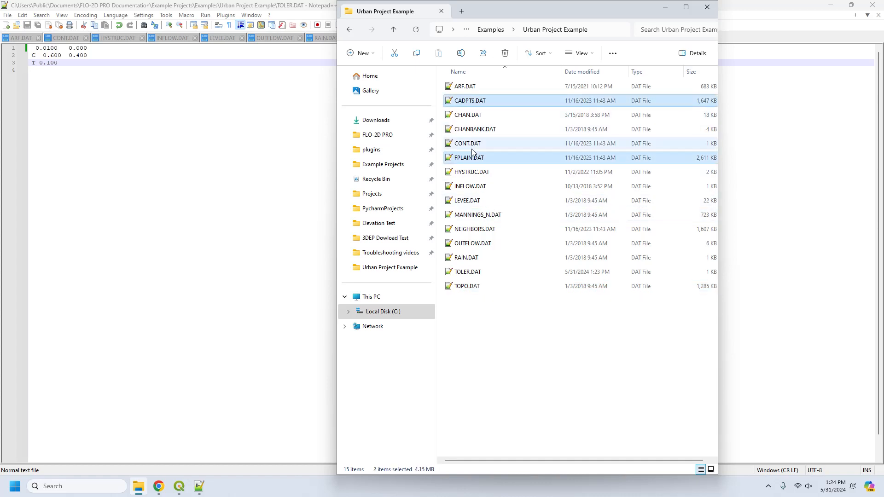
pyautogui.click(481, 345)
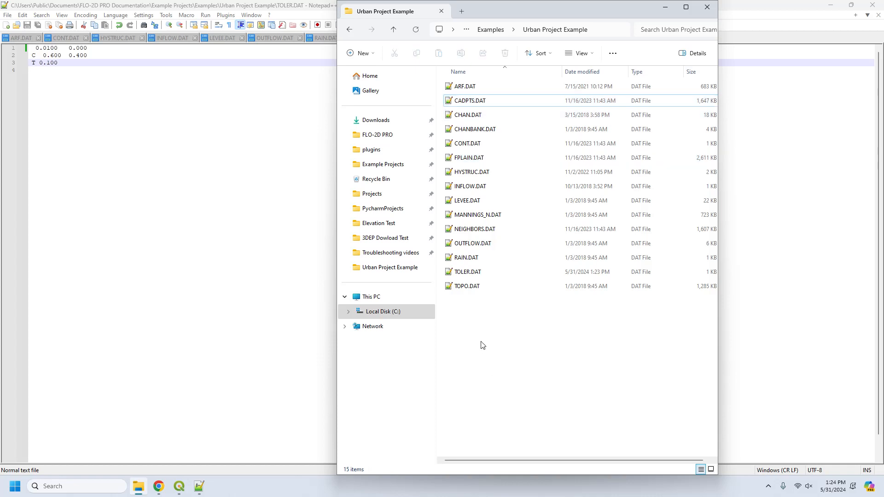
# Open TOPO.DAT and MANNINGS_N.DAT in turn, review their elevation and roughness columns, and minimize Notepad++ to return to the project file list
pyautogui.doubleClick(468, 286)
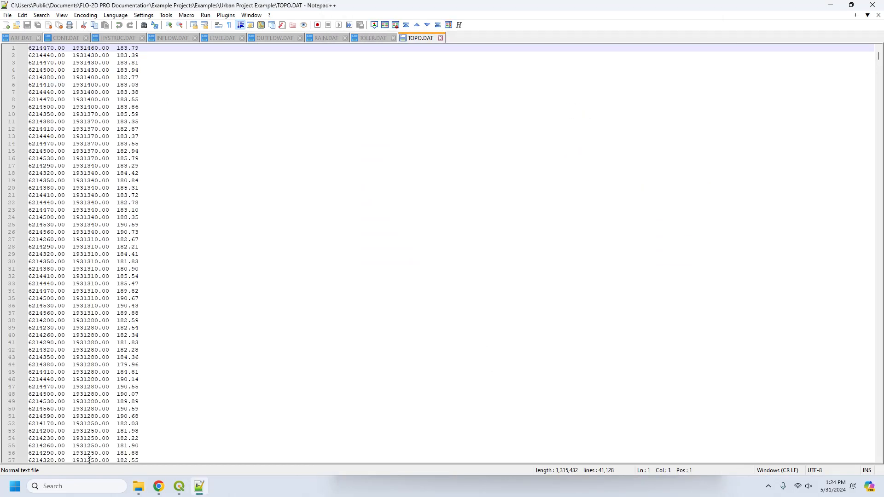
pyautogui.click(138, 486)
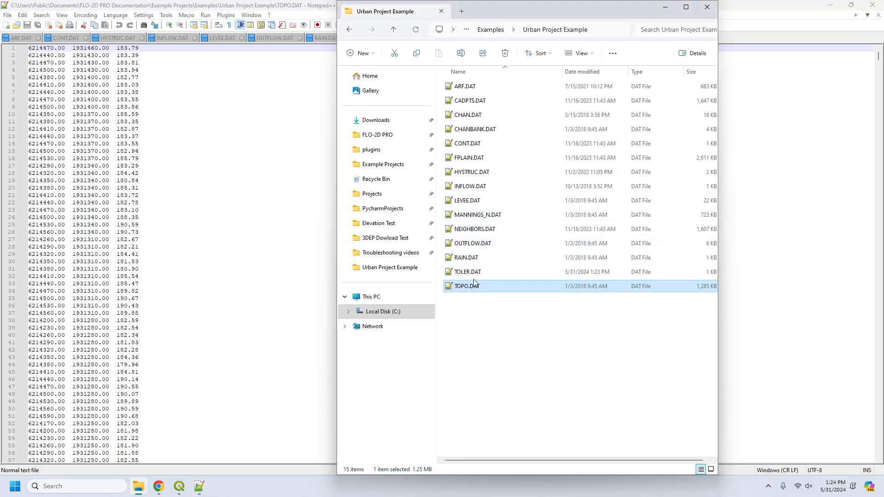
pyautogui.click(474, 216)
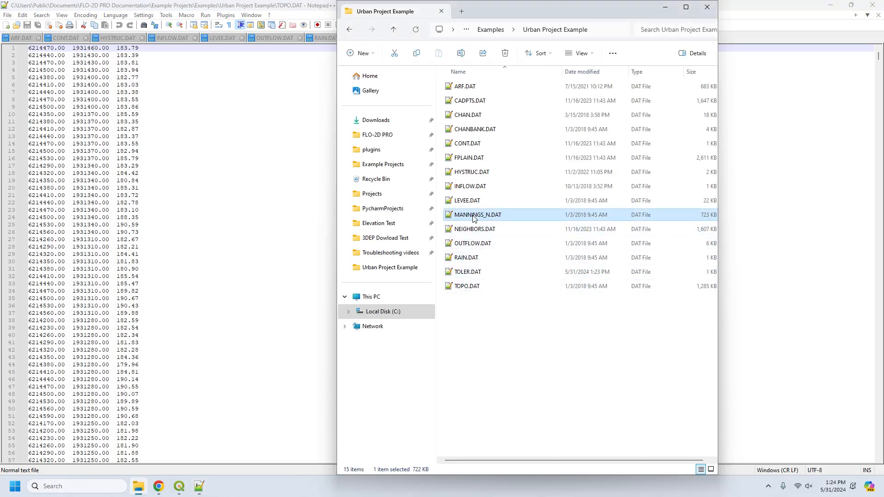
pyautogui.doubleClick(474, 216)
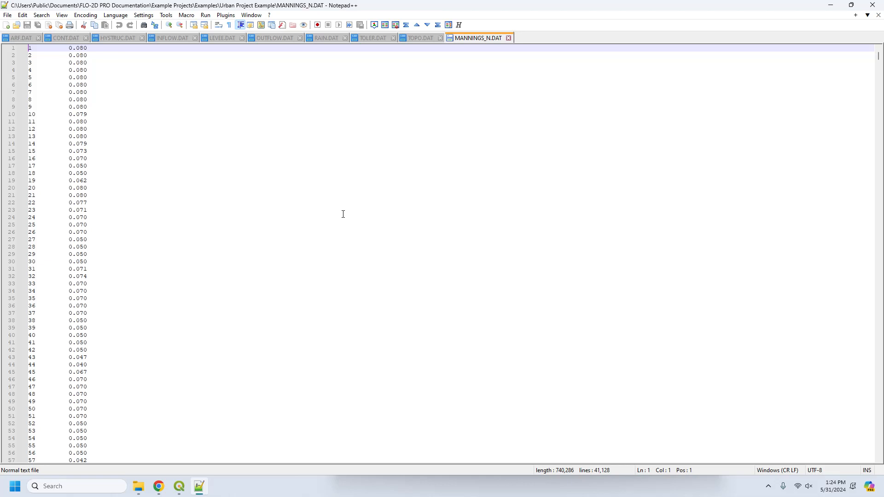
pyautogui.click(831, 6)
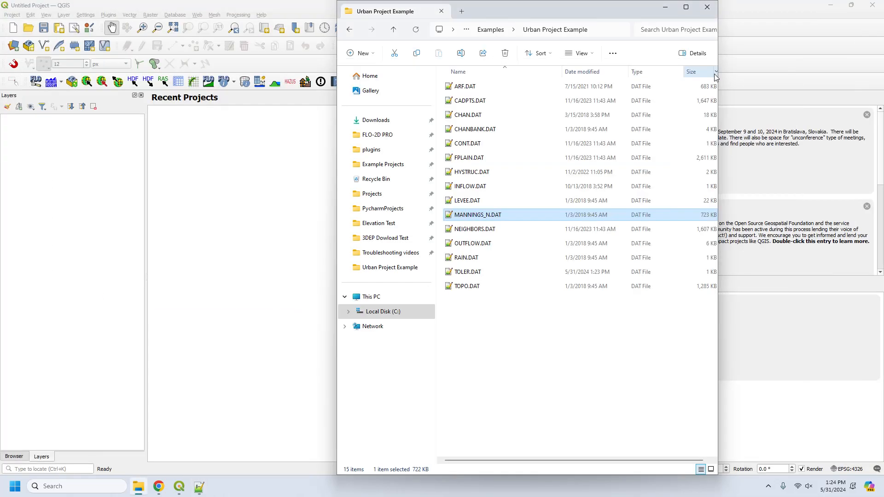
pyautogui.click(517, 356)
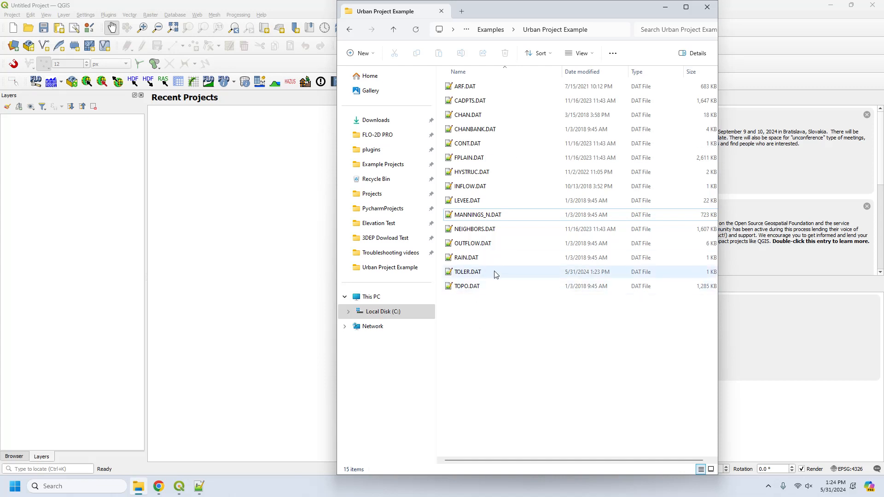
pyautogui.moveTo(495, 274)
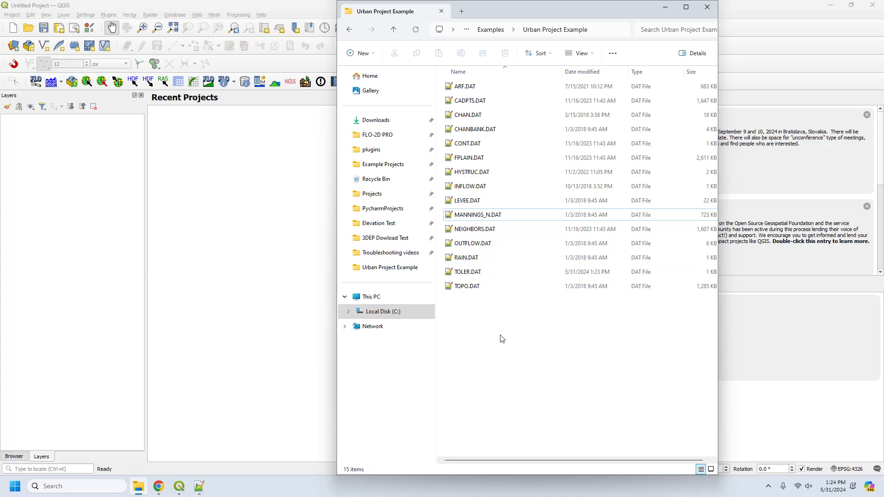
# Switch to QGIS, filter the project coordinate reference systems by "calif", and expand the projected Lambert Conformal Conic list
pyautogui.click(758, 402)
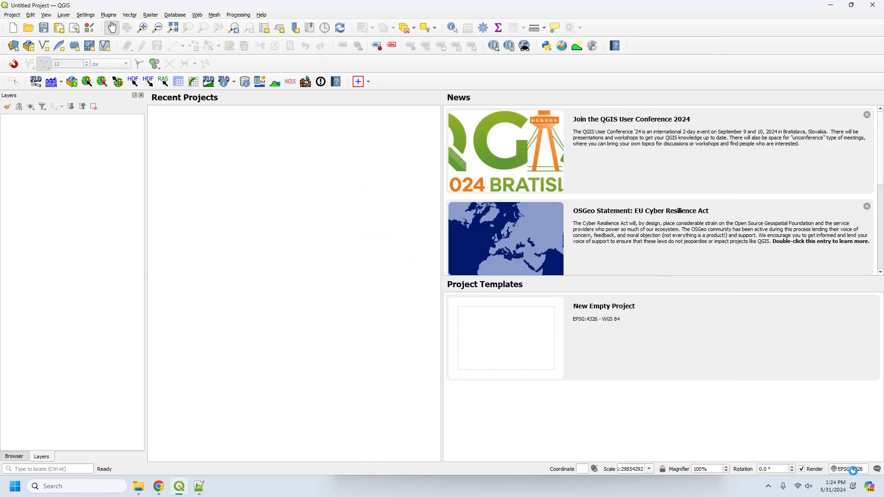
pyautogui.click(849, 468)
pyautogui.click(434, 81)
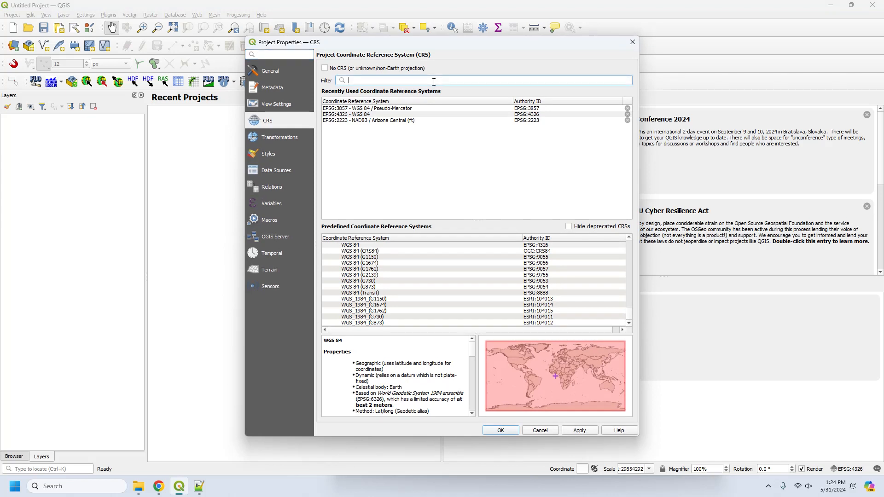
pyautogui.write('c')
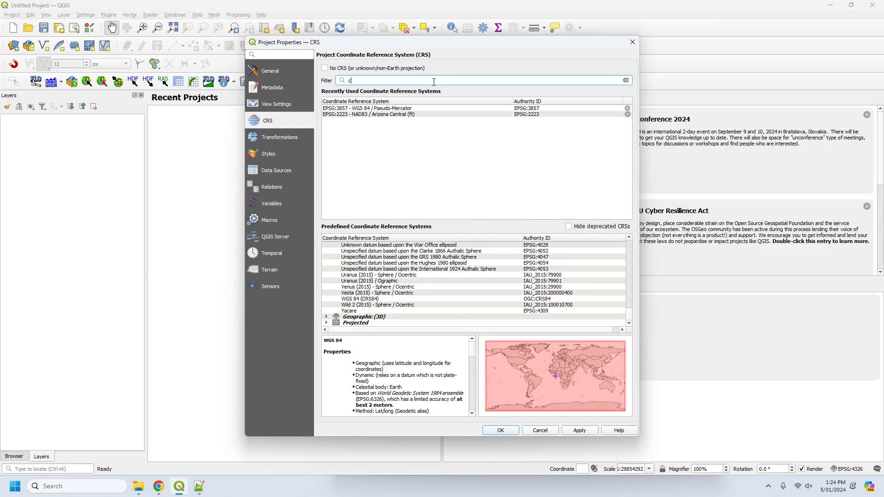
pyautogui.write('alif')
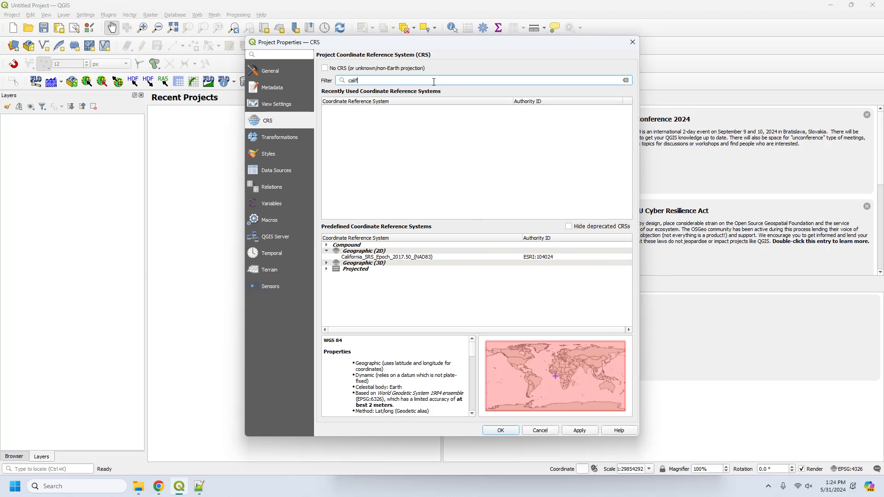
pyautogui.click(327, 270)
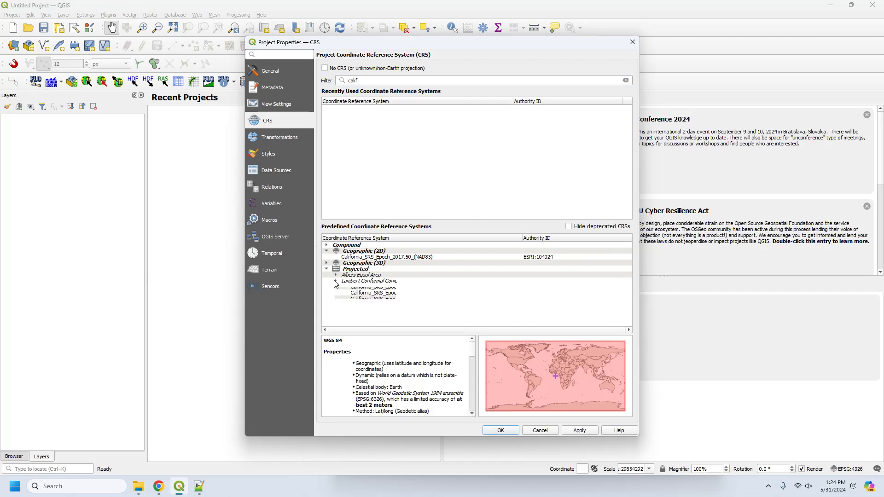
pyautogui.click(335, 280)
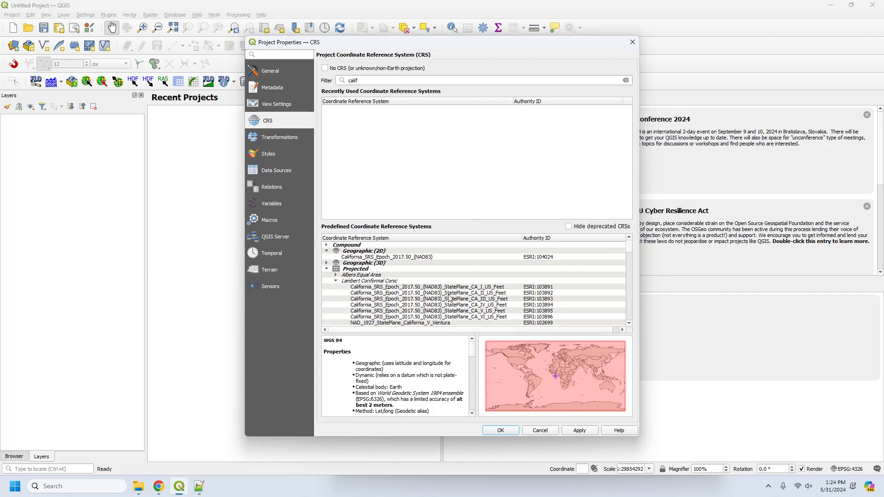
# Set the project CRS to NAD_1983_StatePlane_California_V_FIPS_0405_Feet (ESRI:102645)
pyautogui.click(465, 305)
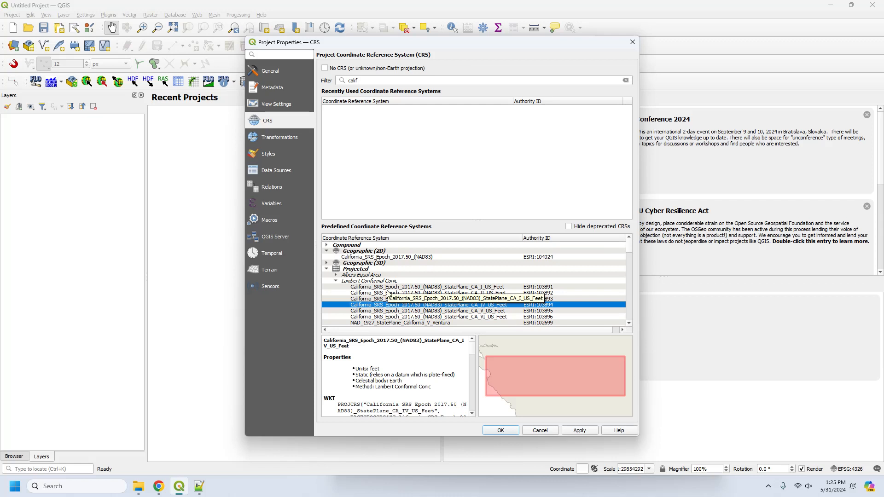
pyautogui.scroll(-6, 630, 321)
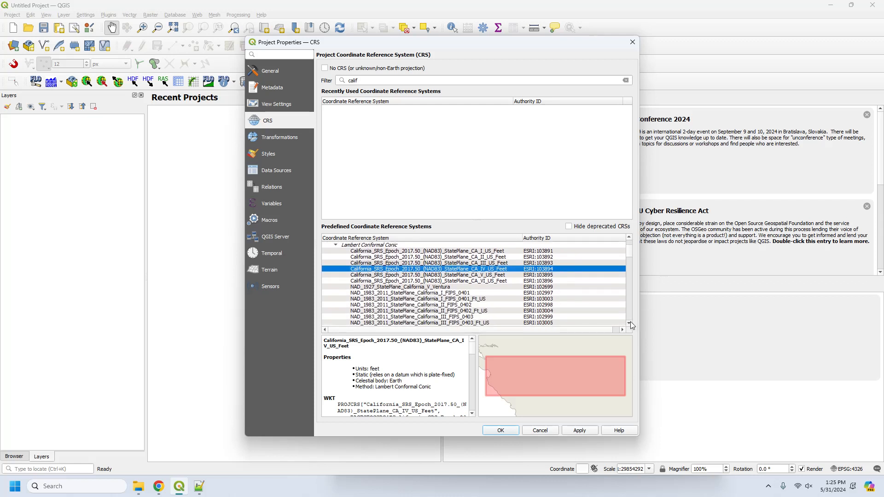
pyautogui.scroll(-5, 631, 321)
pyautogui.scroll(-4, 631, 321)
pyautogui.scroll(-5, 631, 321)
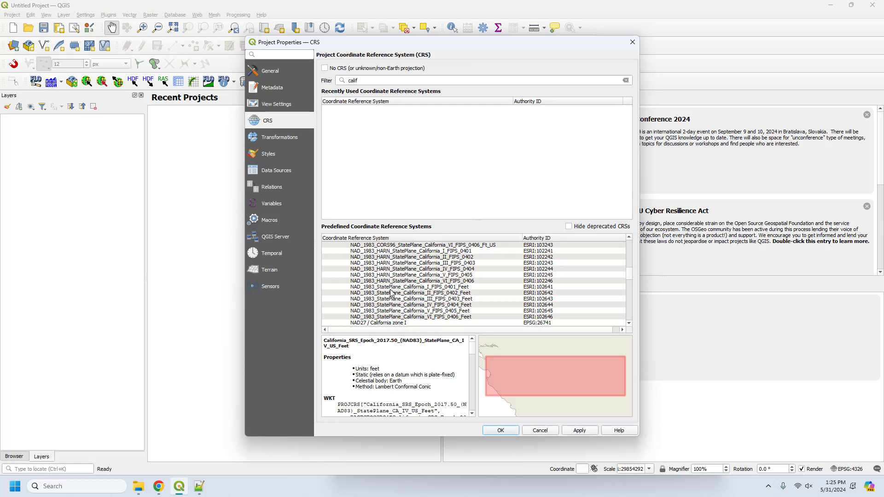
pyautogui.click(427, 311)
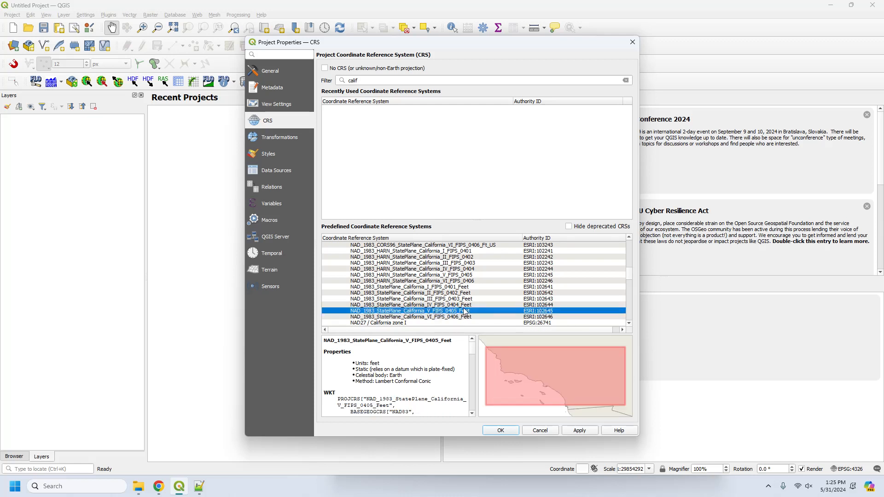
pyautogui.click(497, 429)
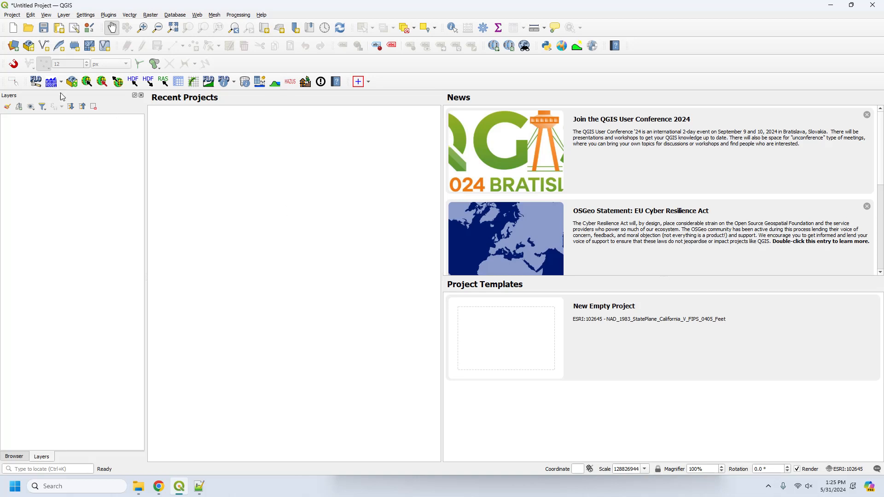
# Create a new FLO-2D GeoPackage named Urban in the Examples/Urban Project Example folder
pyautogui.click(35, 81)
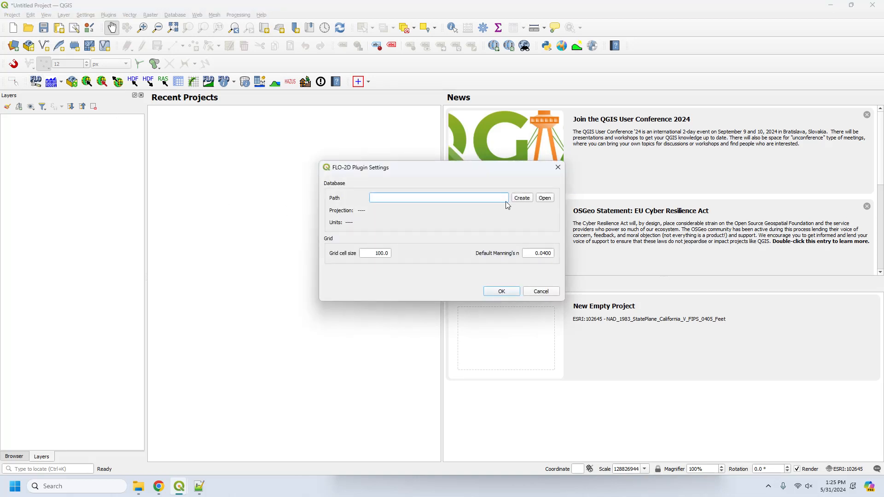
pyautogui.click(521, 198)
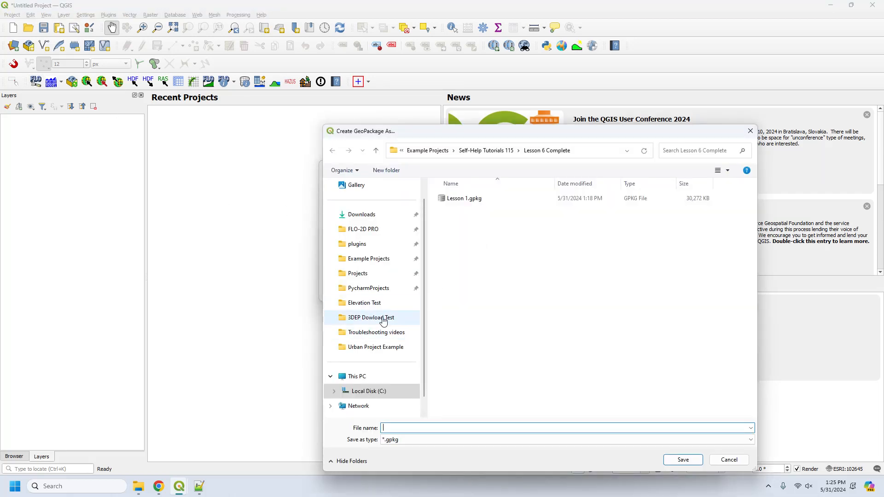
pyautogui.click(369, 258)
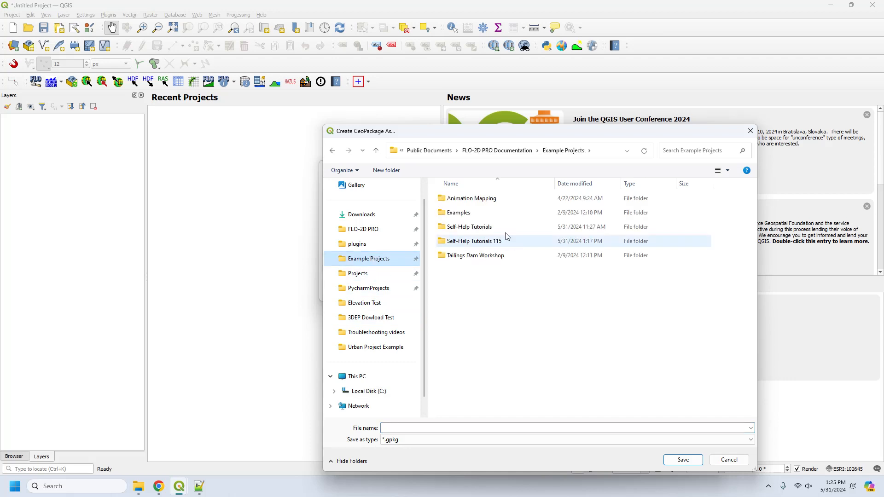
pyautogui.click(363, 232)
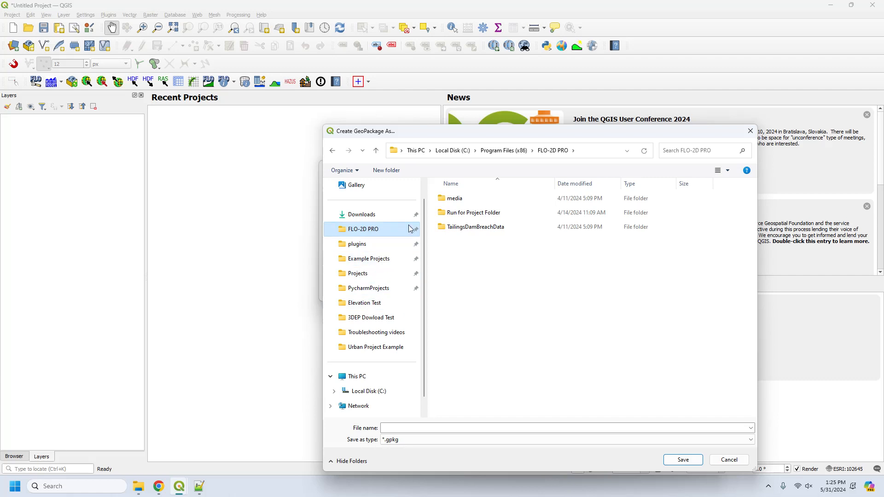
pyautogui.click(372, 258)
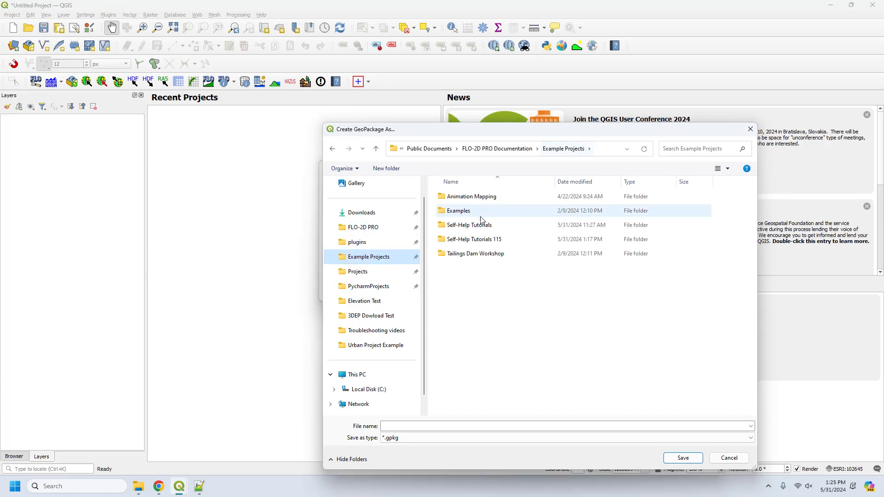
pyautogui.doubleClick(467, 212)
pyautogui.doubleClick(462, 268)
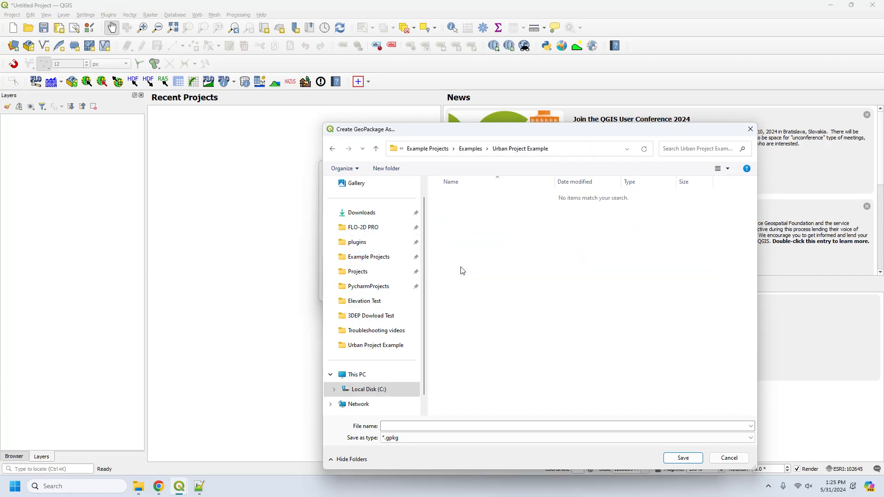
pyautogui.click(444, 426)
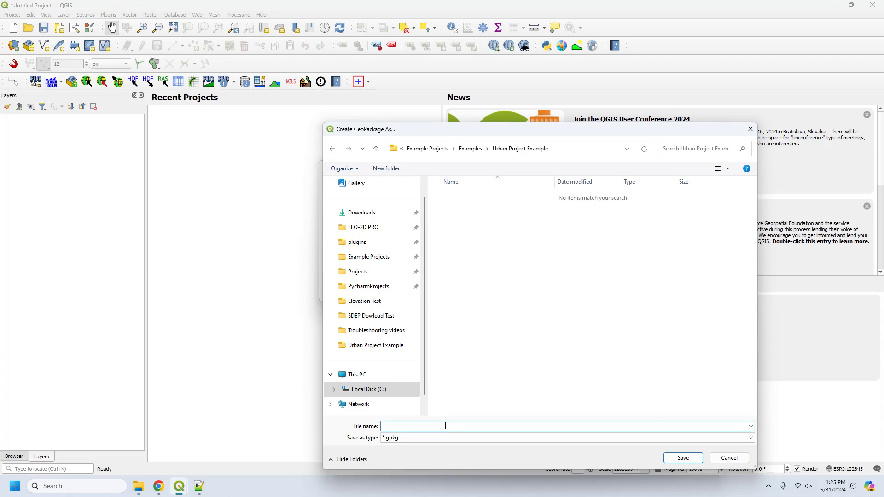
pyautogui.write('Urban')
pyautogui.press('Return')
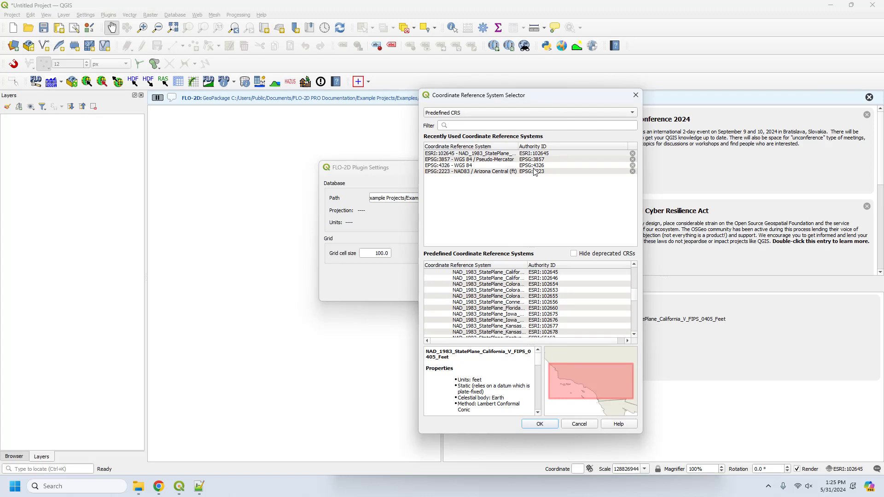
# Assign ESRI:102645 NAD_1983_StatePlane_California_V_FIPS_0405_Feet to the GeoPackage, accept the plugin settings, and dismiss the CRS warning
pyautogui.click(502, 154)
pyautogui.click(540, 424)
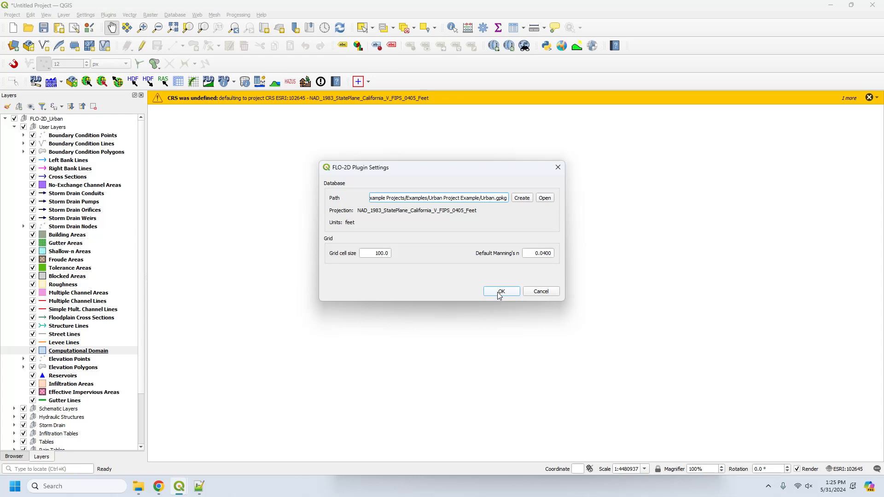
pyautogui.click(501, 292)
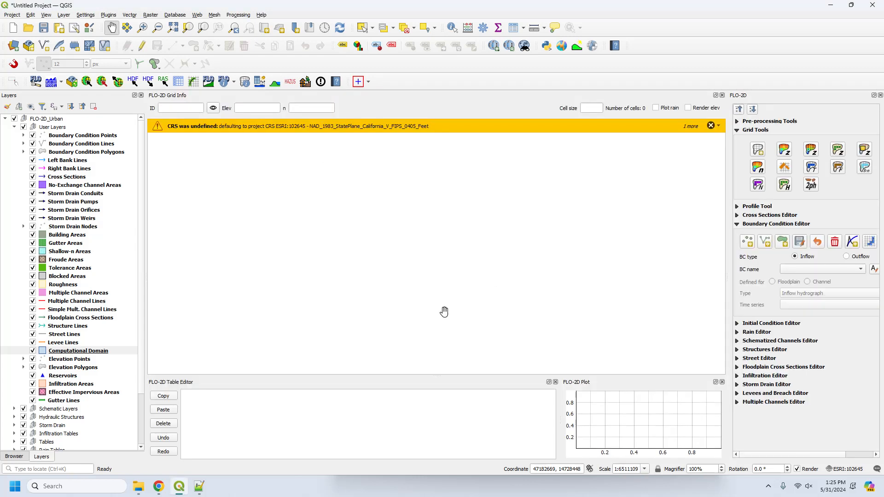
pyautogui.click(710, 125)
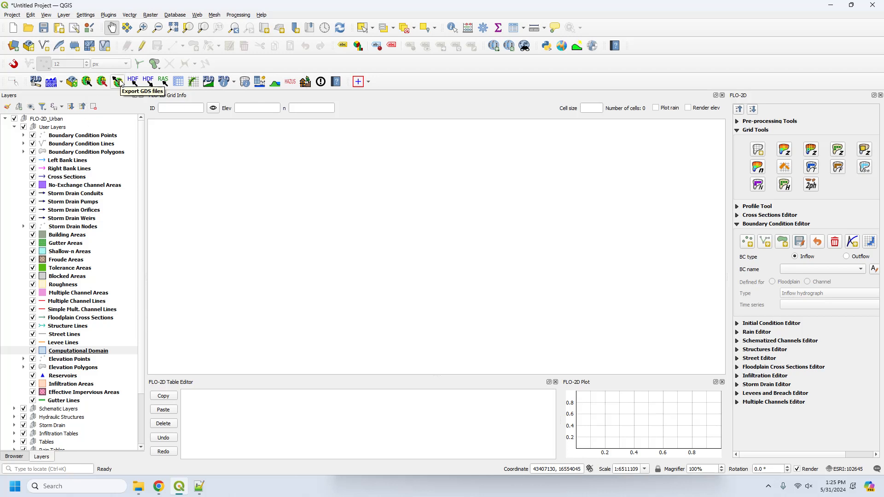
# Import the Urban Project Example's GDS files through CONT.DAT with all available components selected, and close the follow-up messages
pyautogui.click(119, 82)
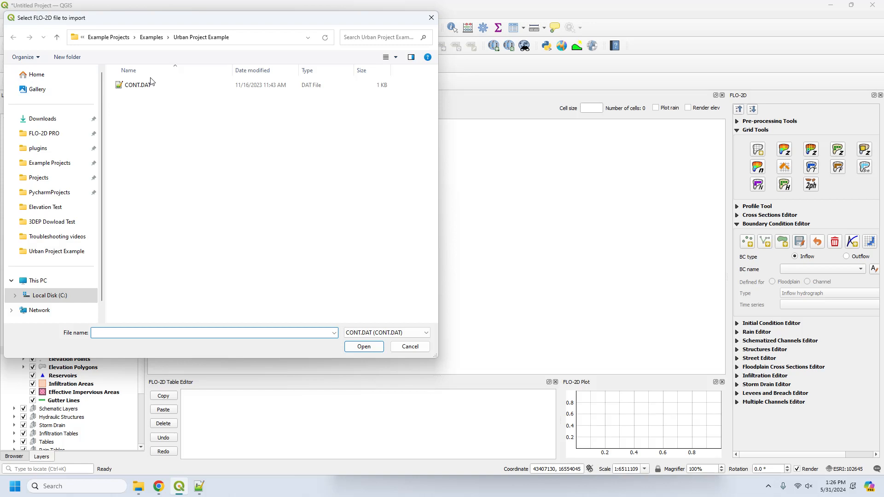
pyautogui.click(142, 85)
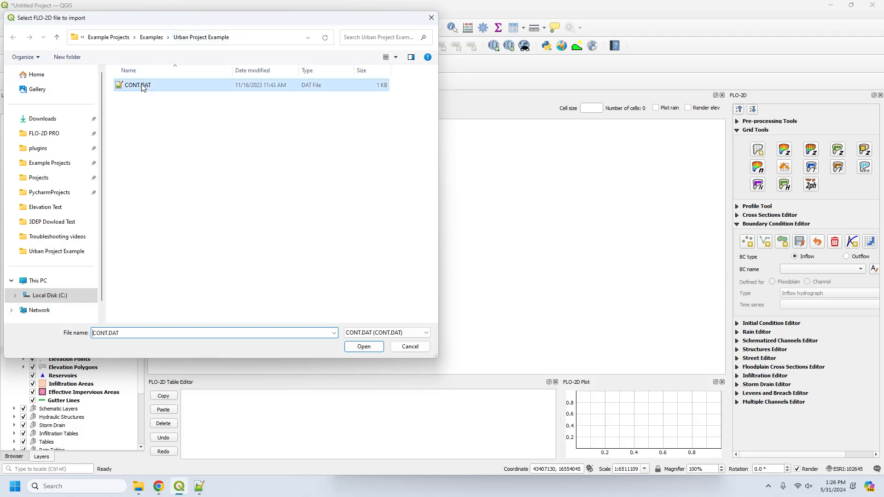
pyautogui.click(366, 349)
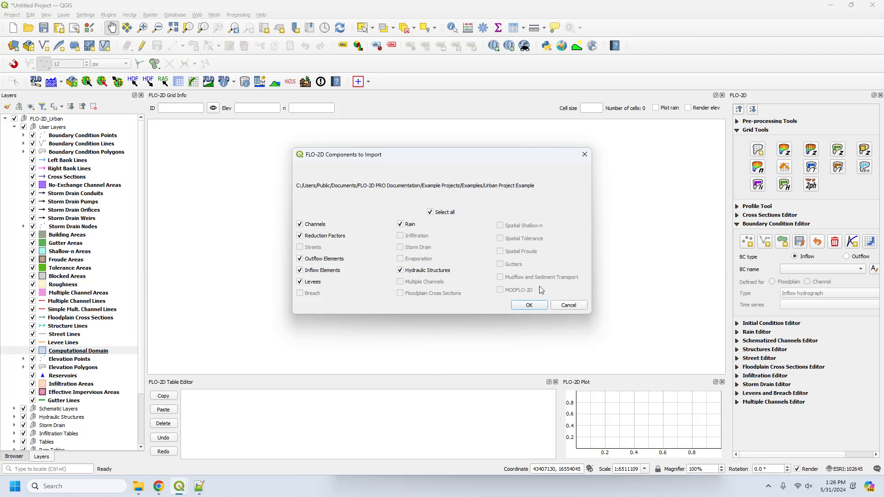
pyautogui.click(529, 304)
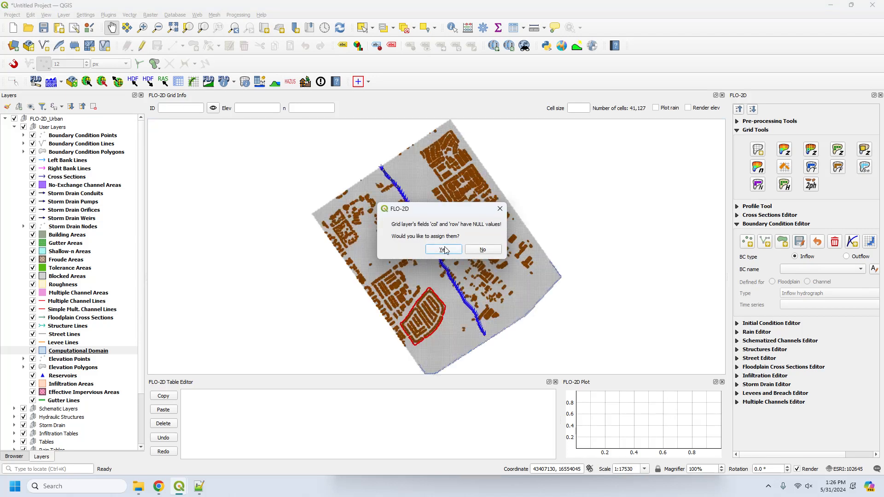
pyautogui.click(480, 251)
pyautogui.click(472, 309)
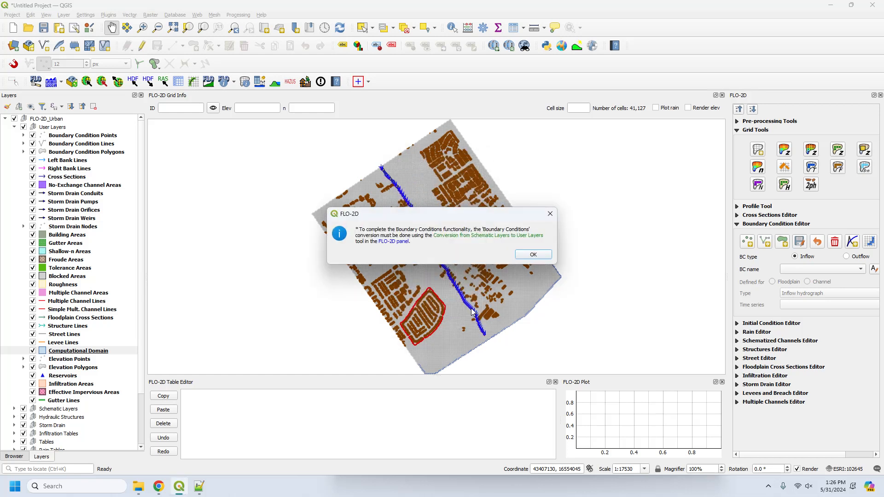
pyautogui.click(550, 259)
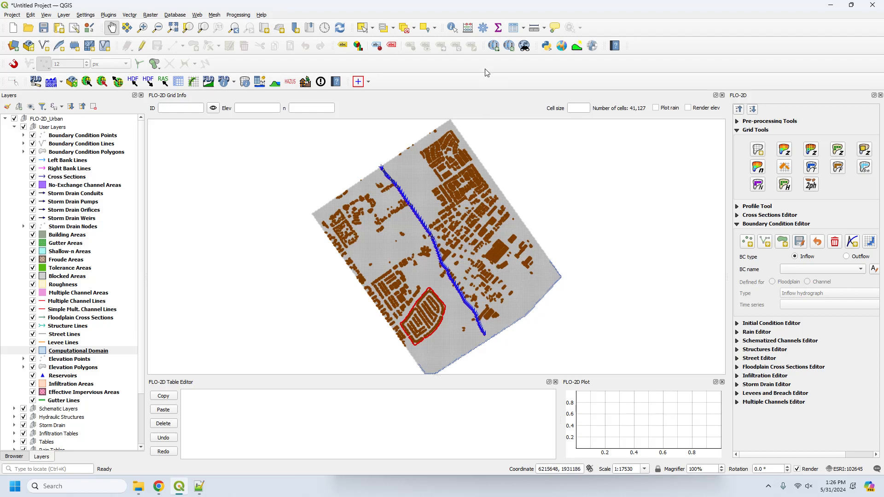
# Add the Google Satellite basemap beneath the imported model layers
pyautogui.click(493, 46)
pyautogui.moveTo(498, 72)
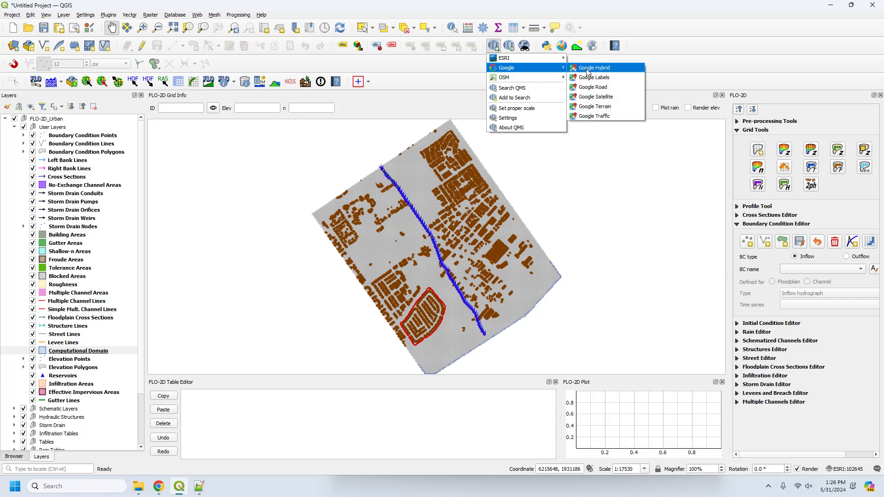
pyautogui.click(595, 97)
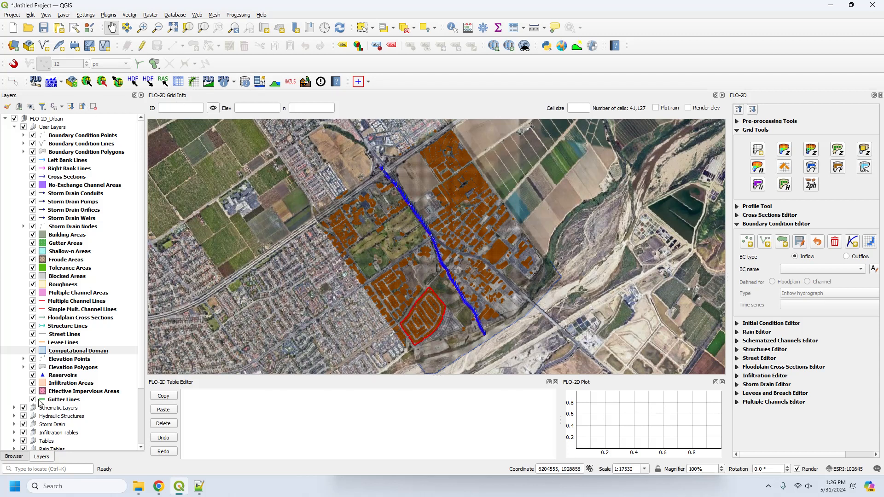
# Expand the Schematic Layers group to review its layers, and collapse it again
pyautogui.scroll(-3, 52, 409)
pyautogui.click(14, 339)
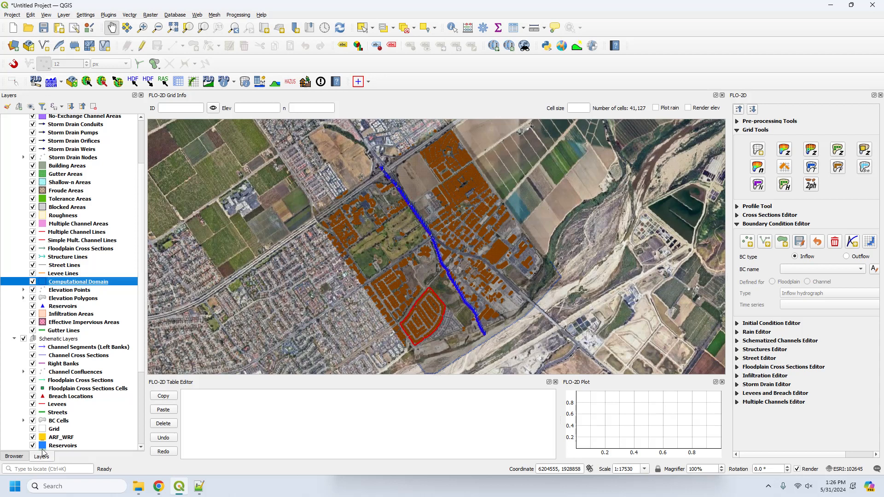
pyautogui.click(14, 339)
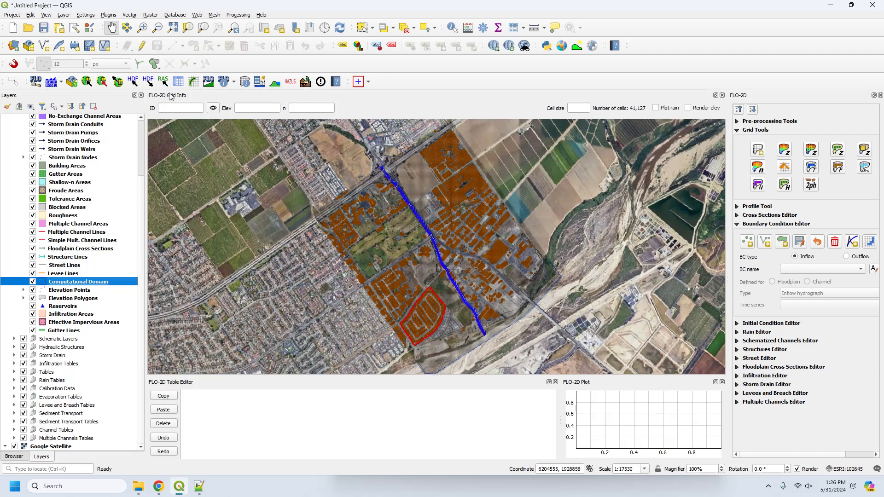
# Convert the schematic layers to user layers, including the computational domain and boundary conditions, and collapse all the FLO-2D tool groups
pyautogui.click(194, 85)
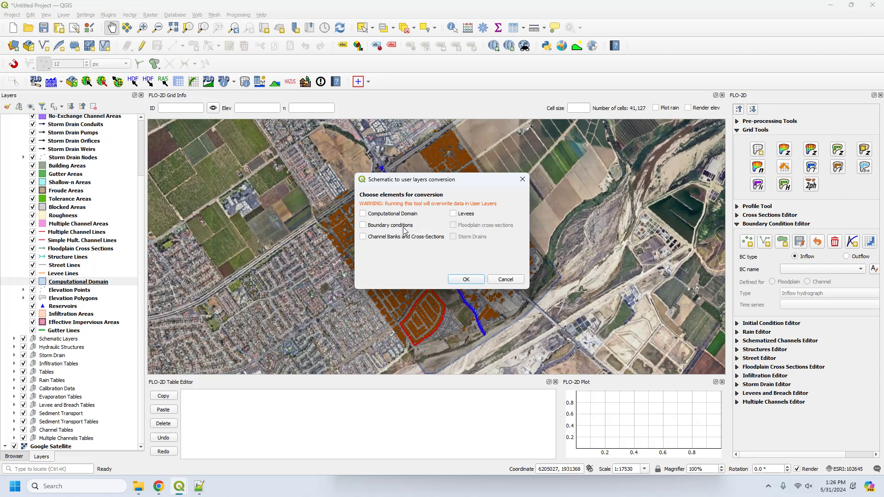
pyautogui.click(364, 214)
pyautogui.click(466, 279)
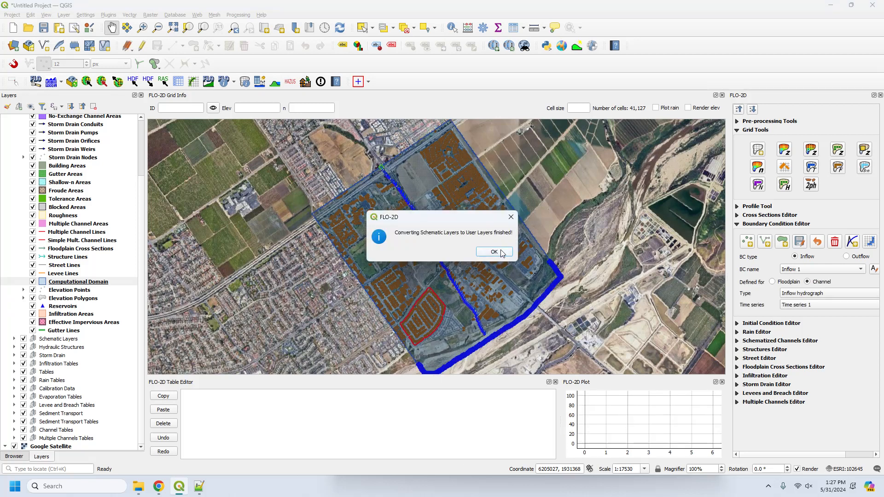
pyautogui.press('Return')
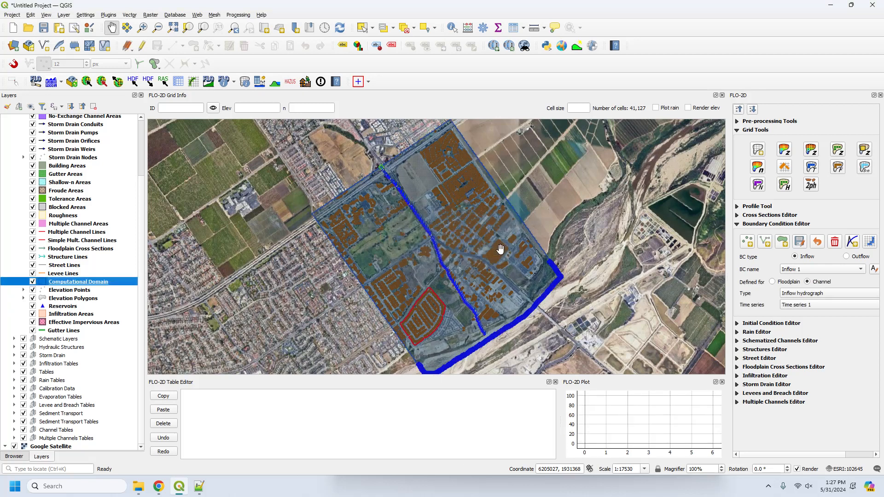
pyautogui.click(740, 111)
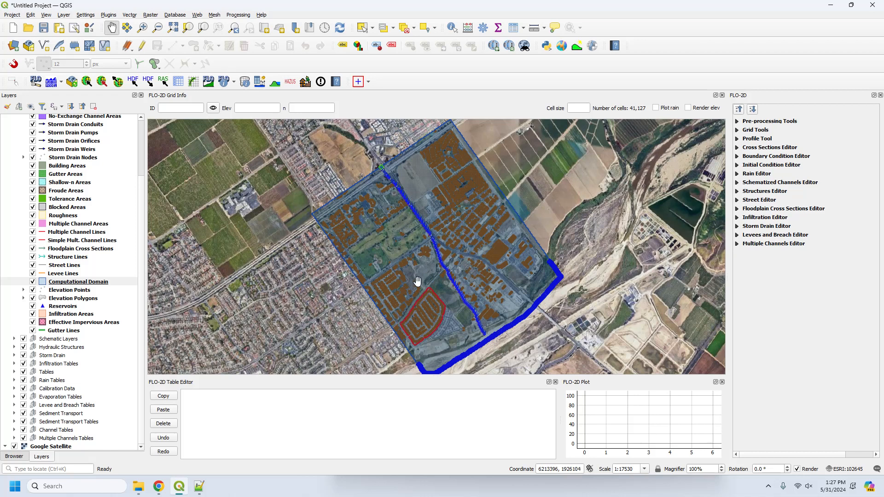
# Save the QGIS project as Urban in the Examples/Urban Project Example folder
pyautogui.click(44, 28)
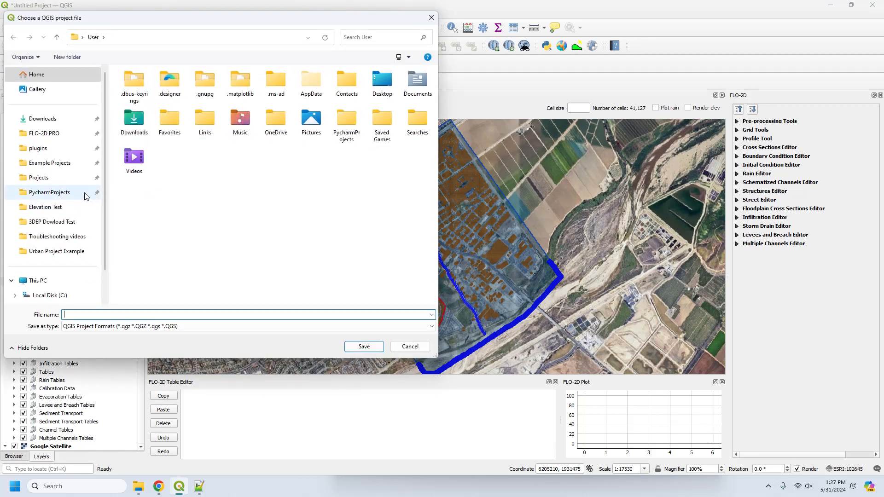
pyautogui.click(46, 164)
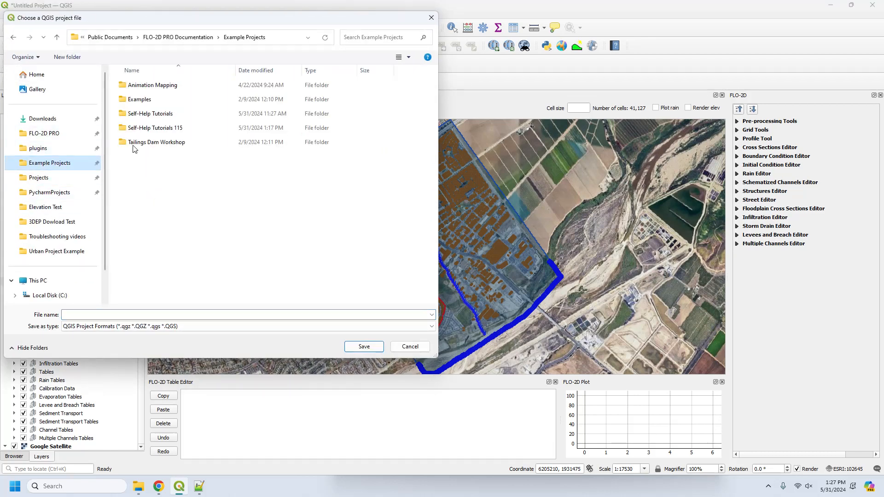
pyautogui.doubleClick(140, 103)
pyautogui.doubleClick(150, 158)
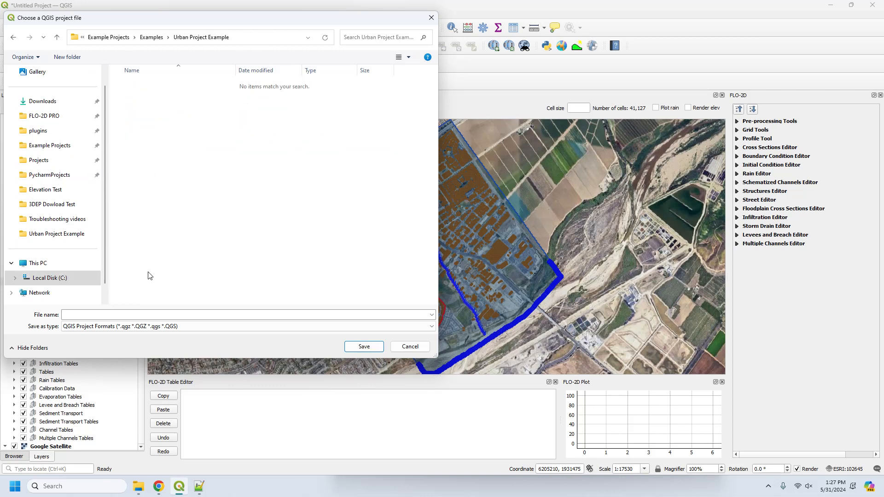
pyautogui.click(123, 316)
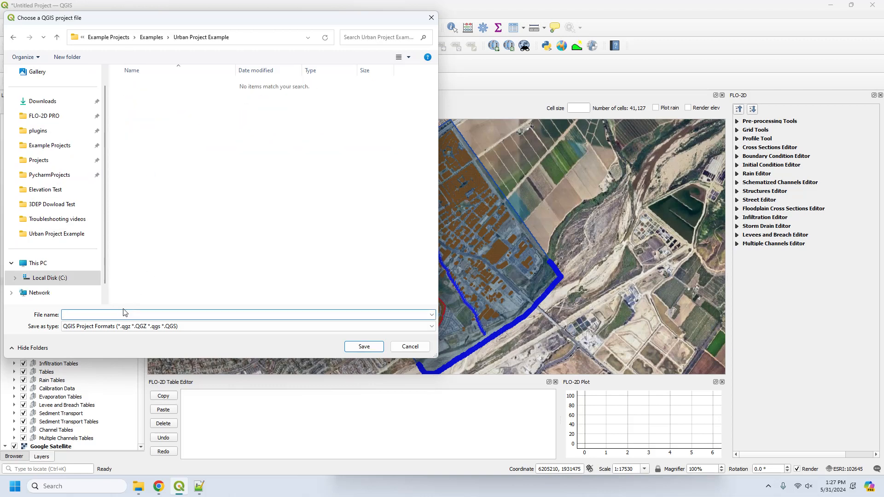
pyautogui.write('urban')
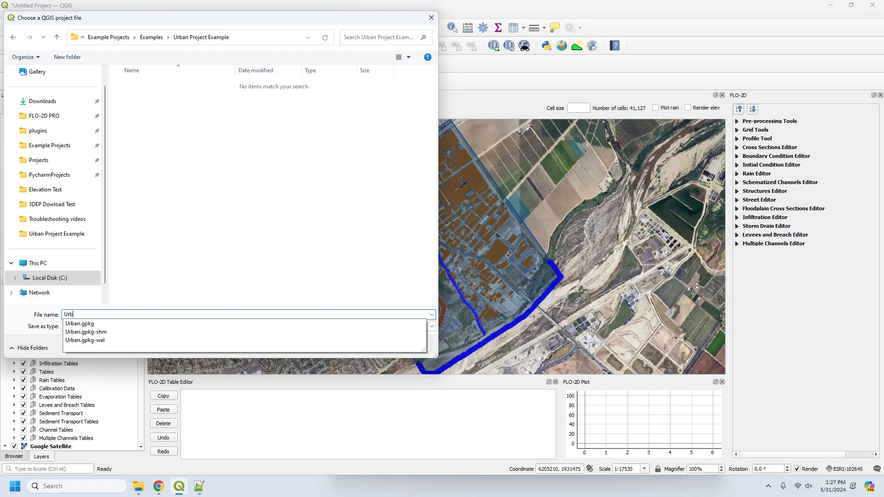
pyautogui.press('Return')
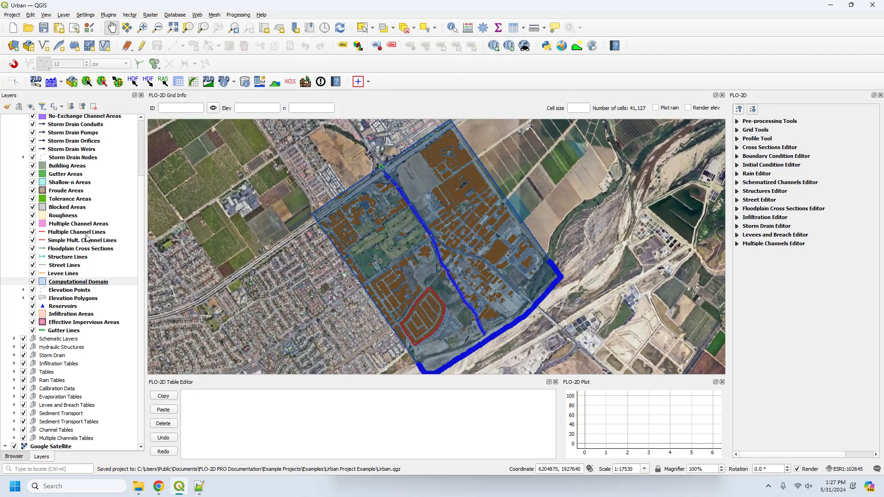
# Switch to Notepad++ to examine the reduction factor data in ARF.DAT, and bring up the Urban Project Example folder's file list
pyautogui.moveTo(141, 214); pyautogui.dragTo(140, 211)
pyautogui.scroll(3, 140, 212)
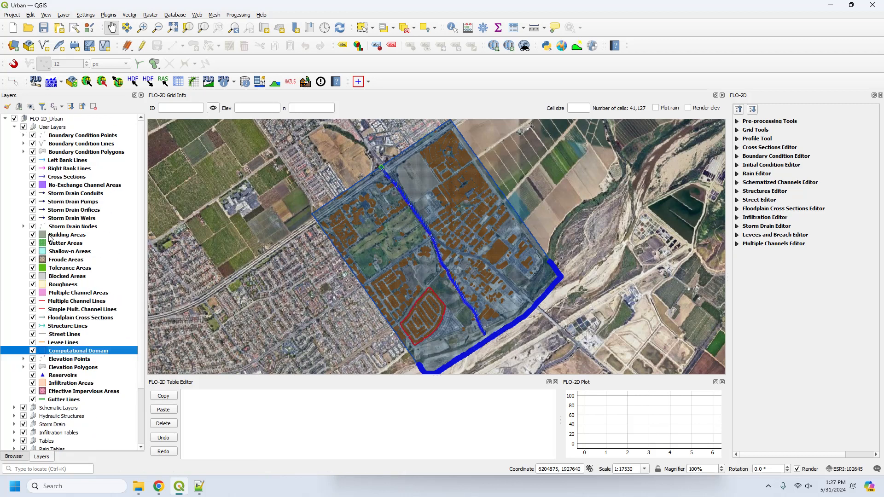
pyautogui.click(198, 486)
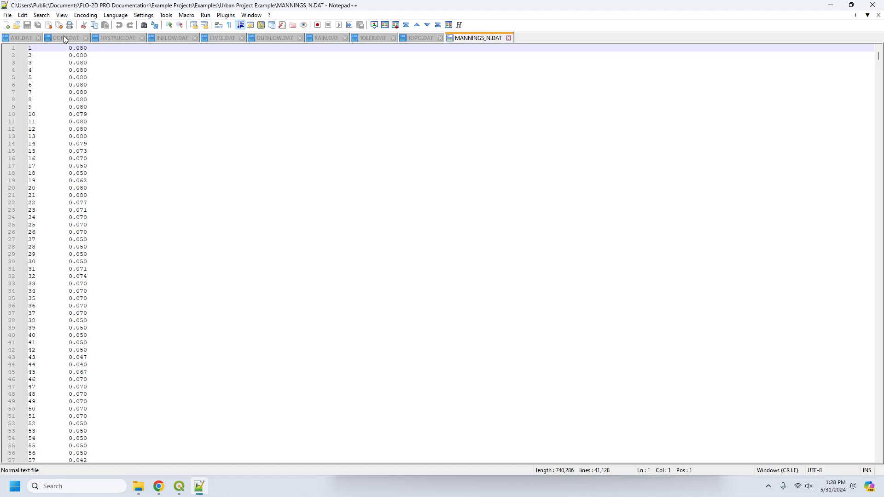
pyautogui.click(19, 38)
pyautogui.scroll(6, 126, 199)
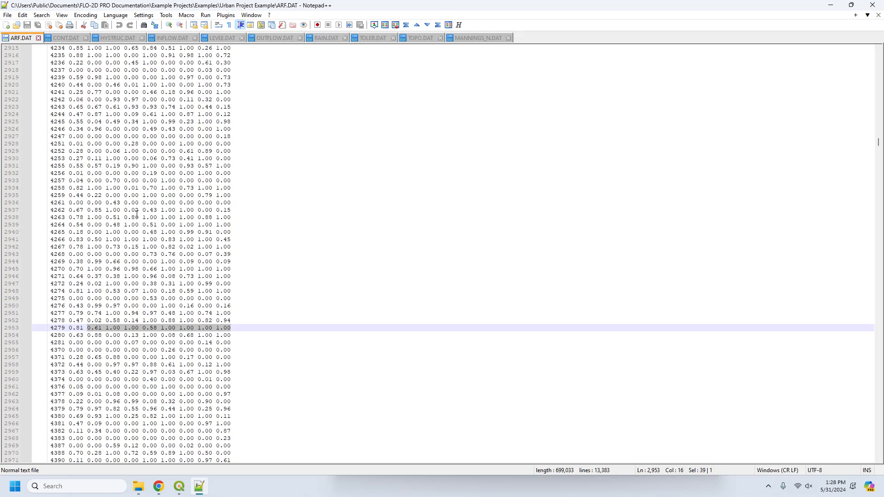
pyautogui.click(140, 491)
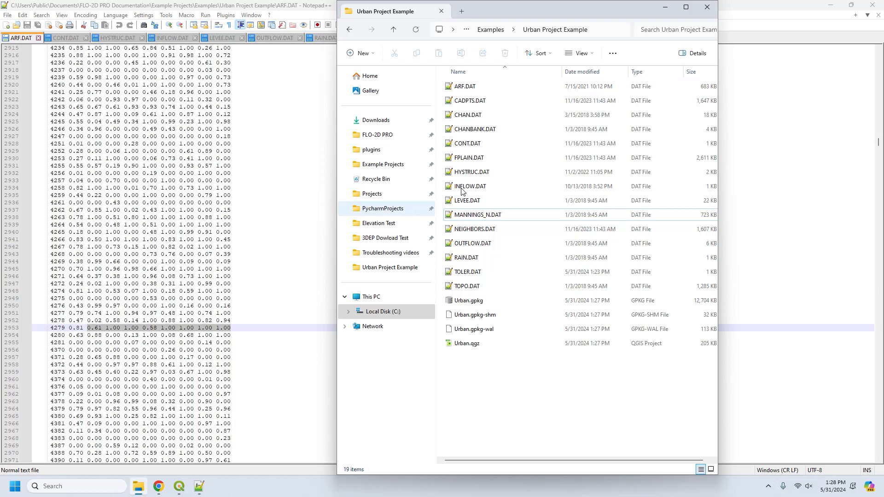